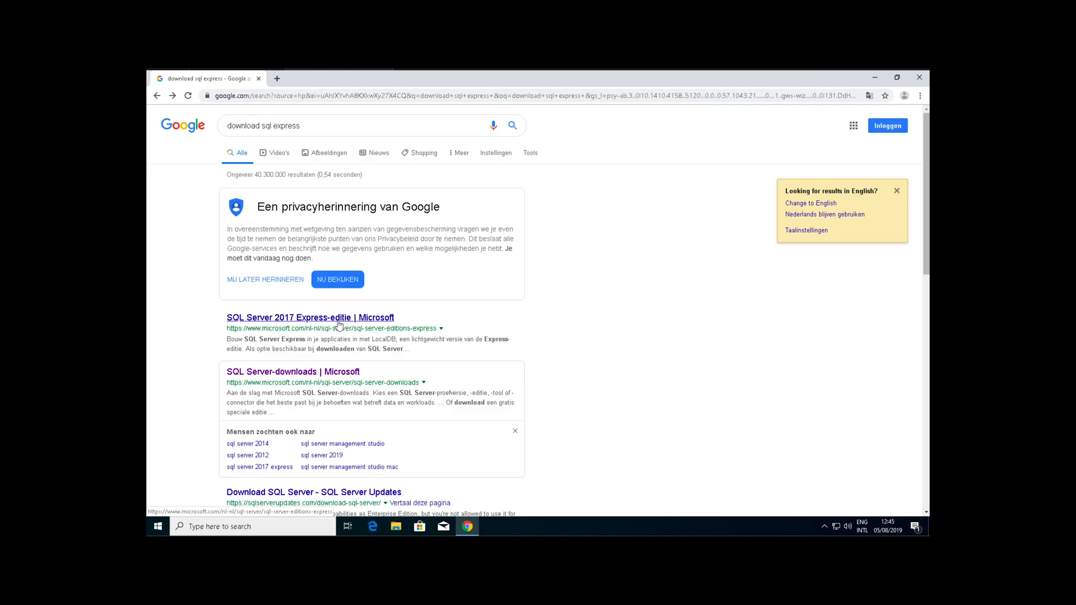
Open Microsoft's SQL Server 2017 Express edition page and start the download offered under SQL Server 2017 Express LocalDB
left_click(339, 321)
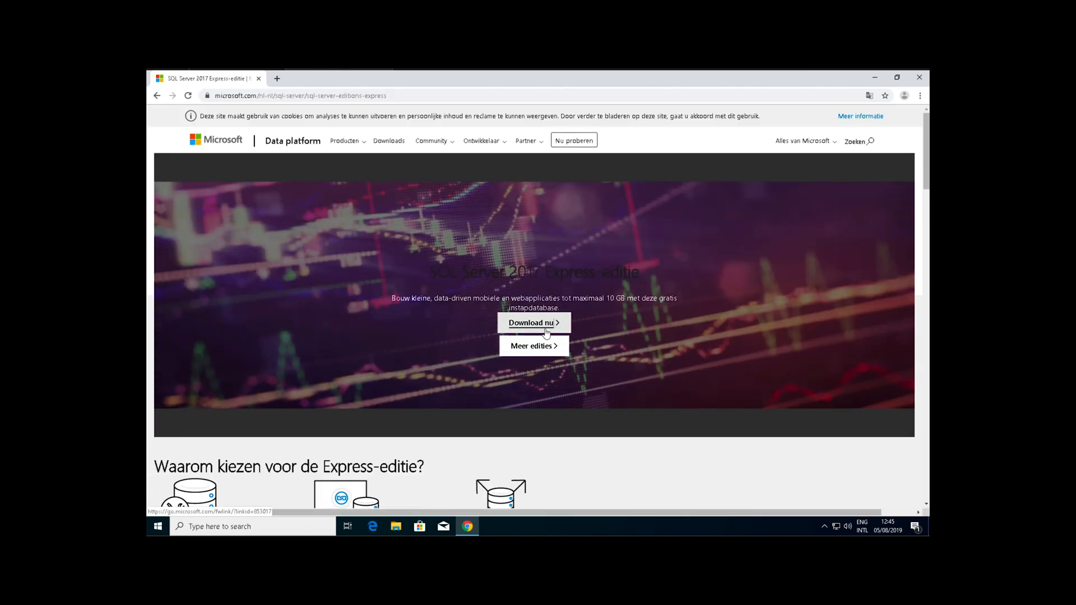
scroll(609, 370, "down", 15)
scroll(610, 371, "up", 8)
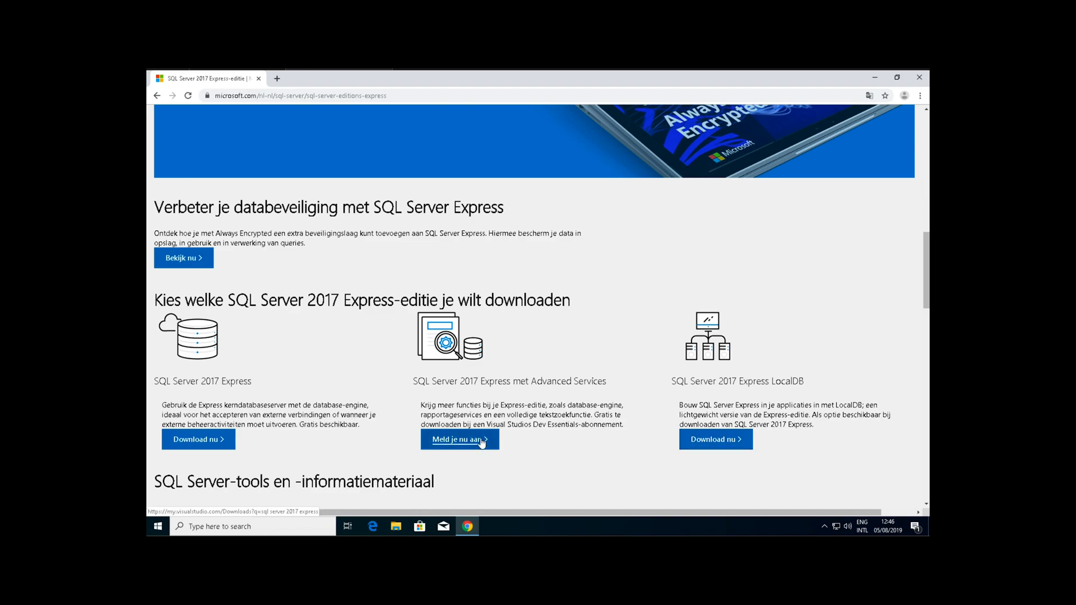
left_click(702, 442)
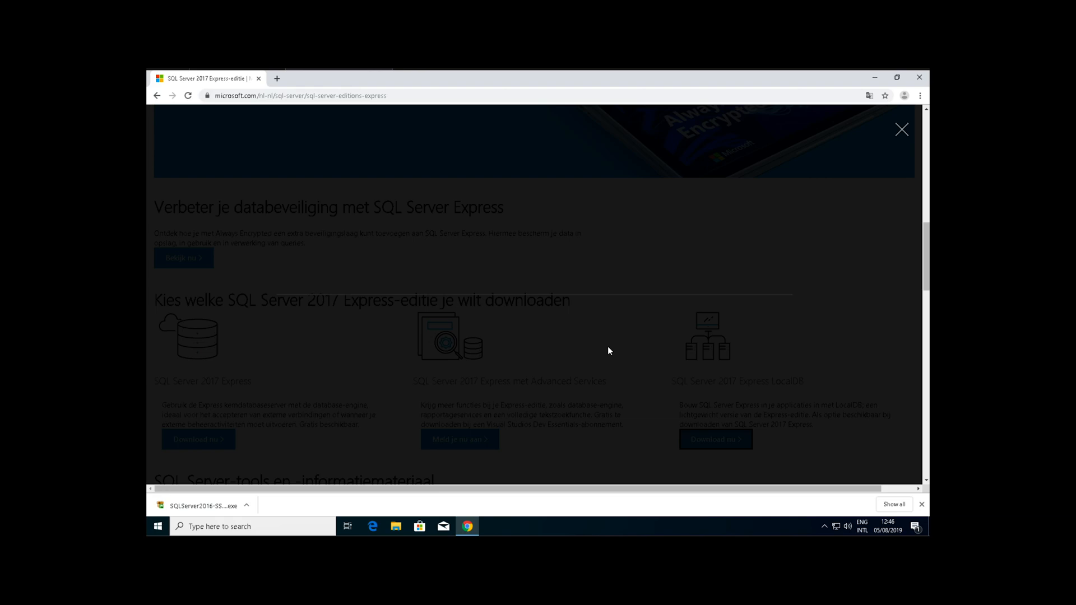
Run the downloaded SQL Server Express installer with permission to change the device, and close the browser
left_click(202, 506)
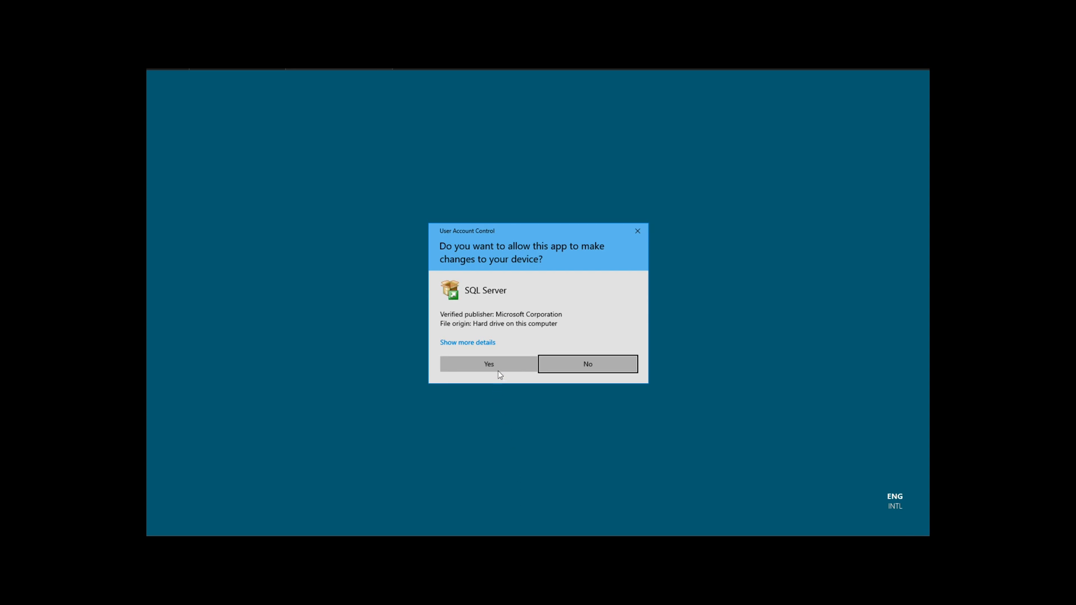
left_click(498, 364)
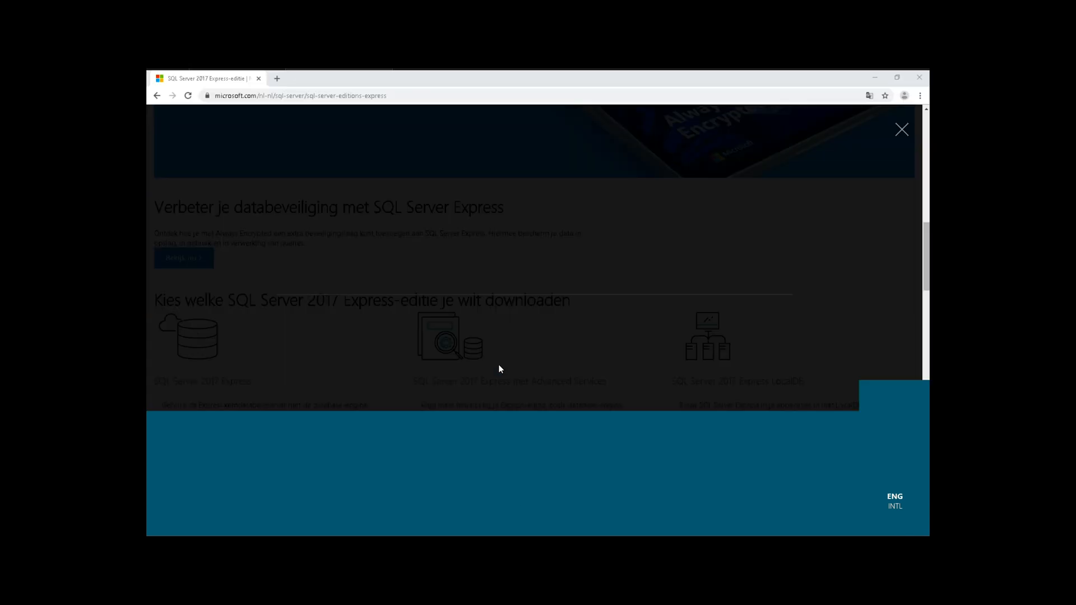
left_click(918, 78)
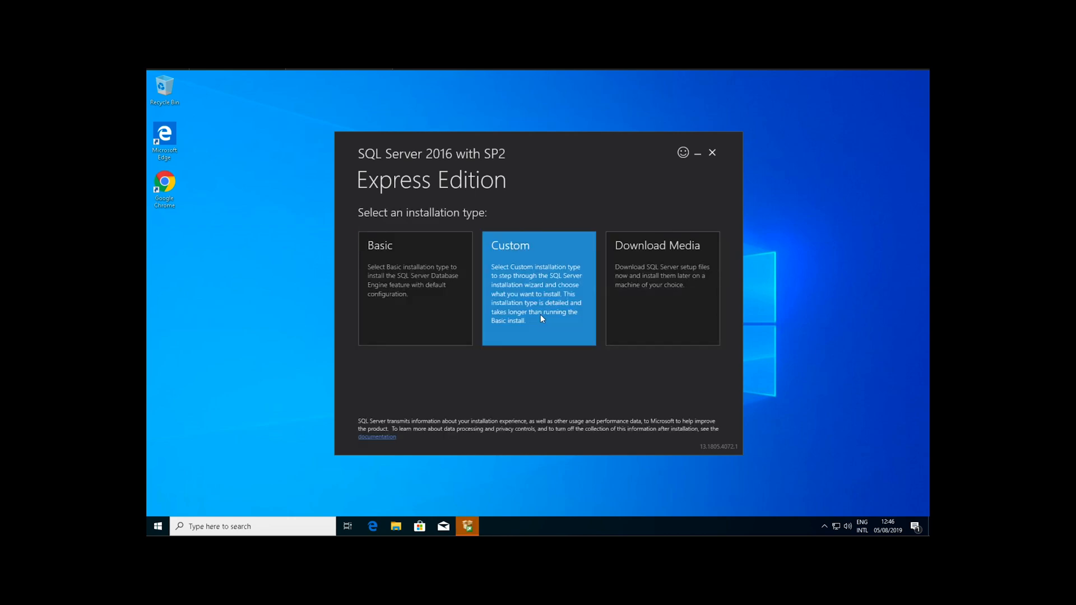
Install SQL Server 2016 Express with the Basic type, accepting the license terms and the location C:\Program Files\Microsoft SQL Server
left_click(417, 278)
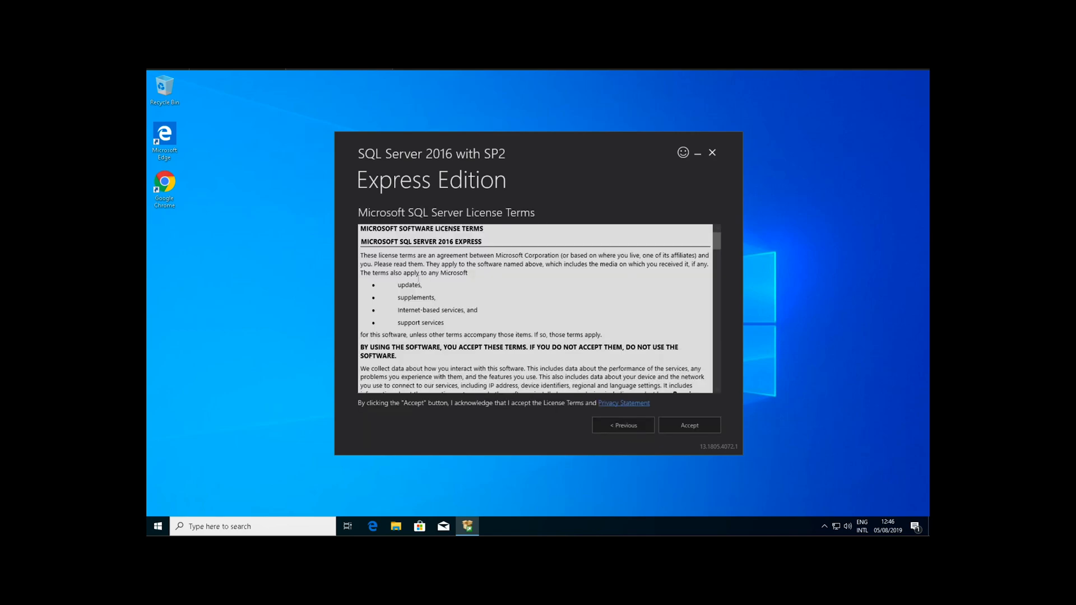
left_click(693, 426)
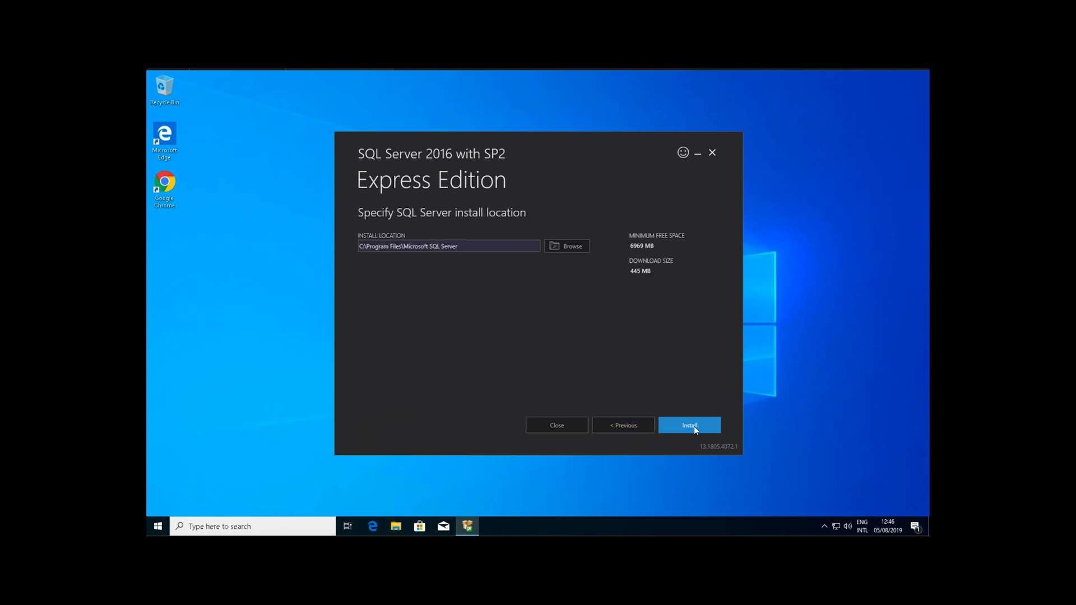
left_click(693, 426)
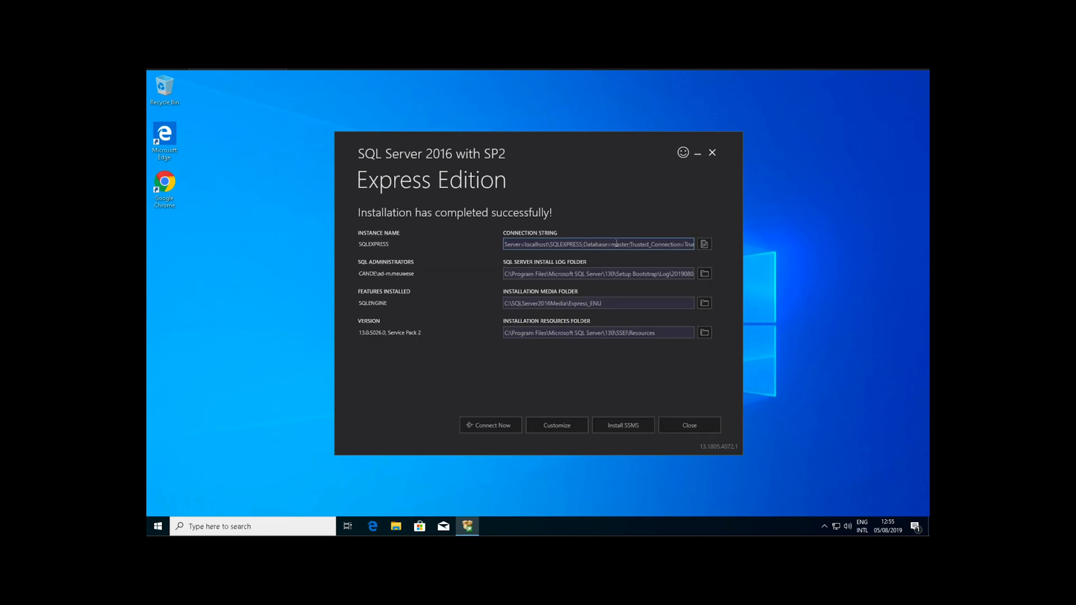
Copy the connection string from the SQL Server installation summary into a new Notepad document
triple_click(616, 244)
key("ctrl+c")
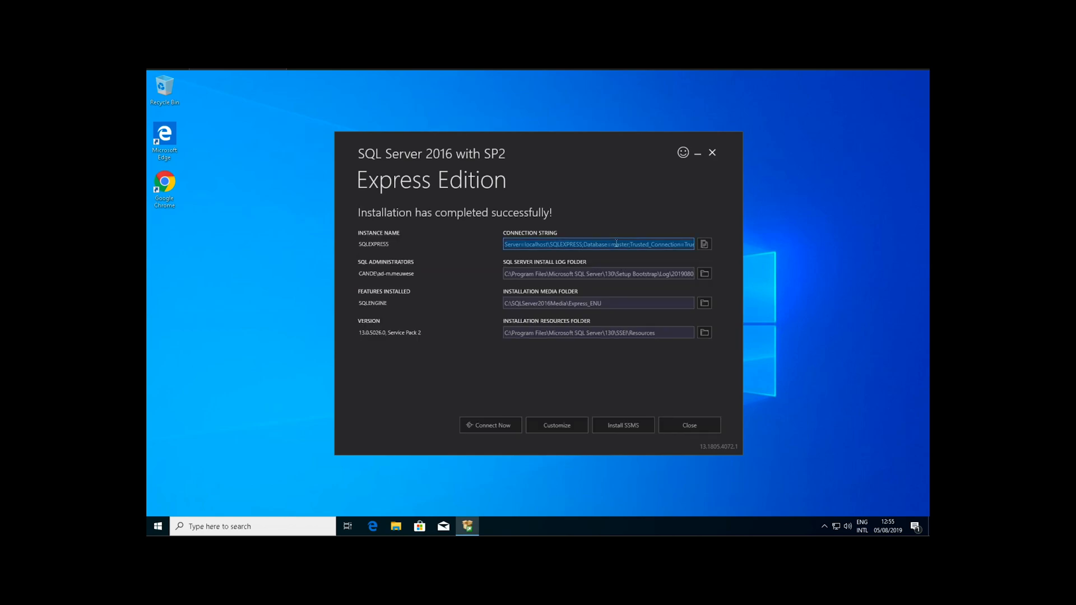
left_click(158, 523)
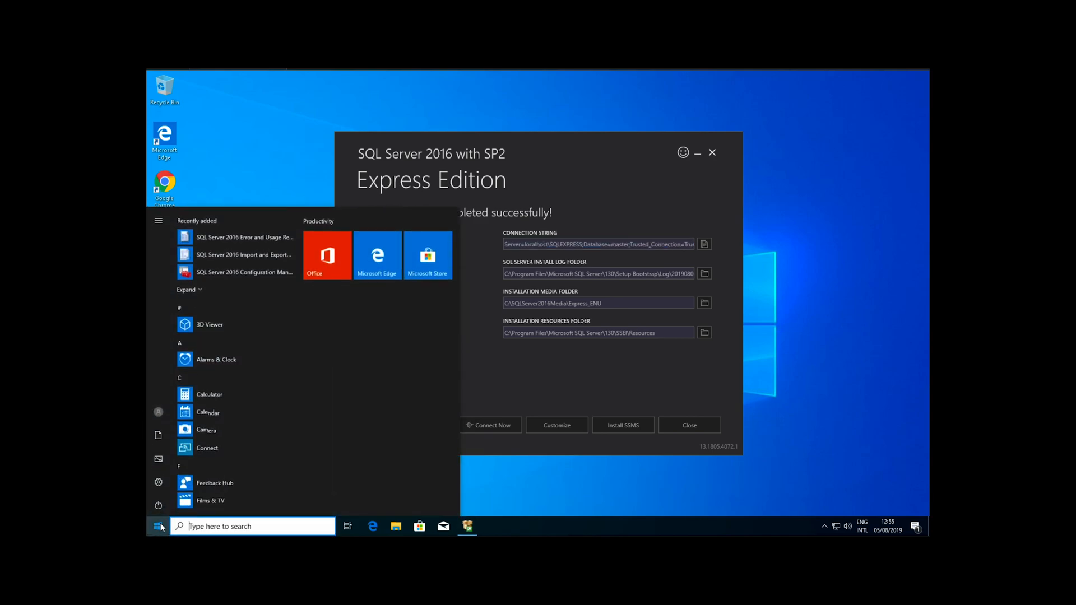
type("notepad")
key("Return")
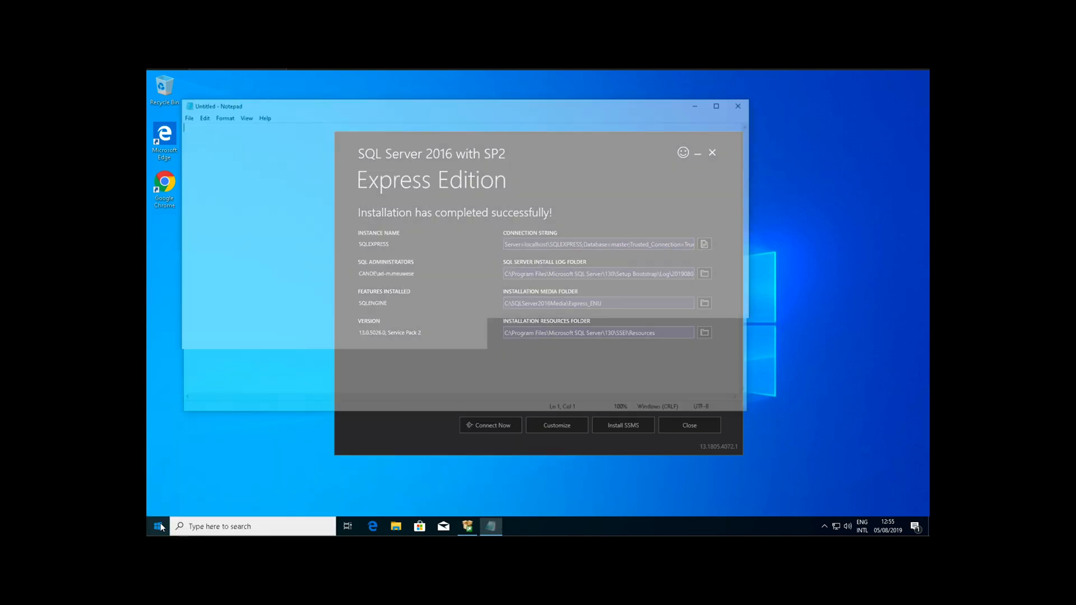
key("ctrl+v")
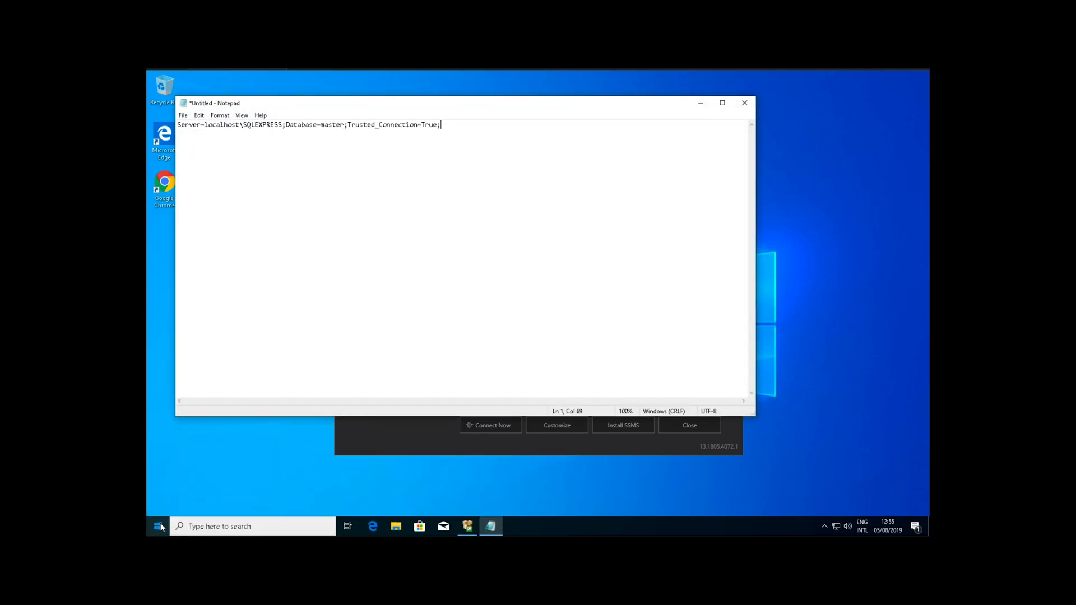
Save the connection string document as SqlSettings in Documents and minimize it
key("ctrl+s")
type("SqlSettings")
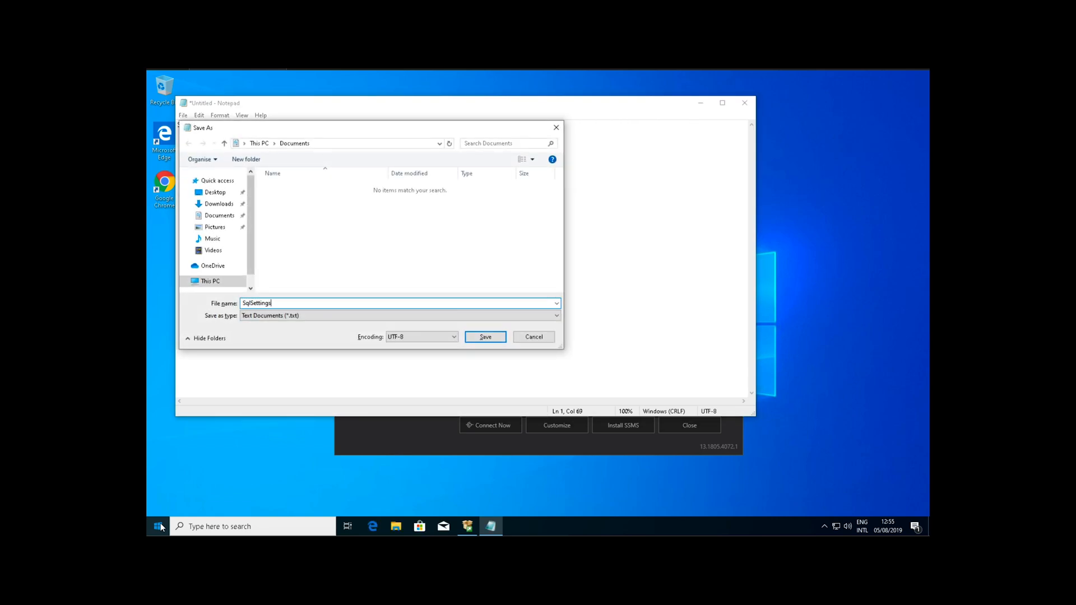
key("Return")
left_click(699, 103)
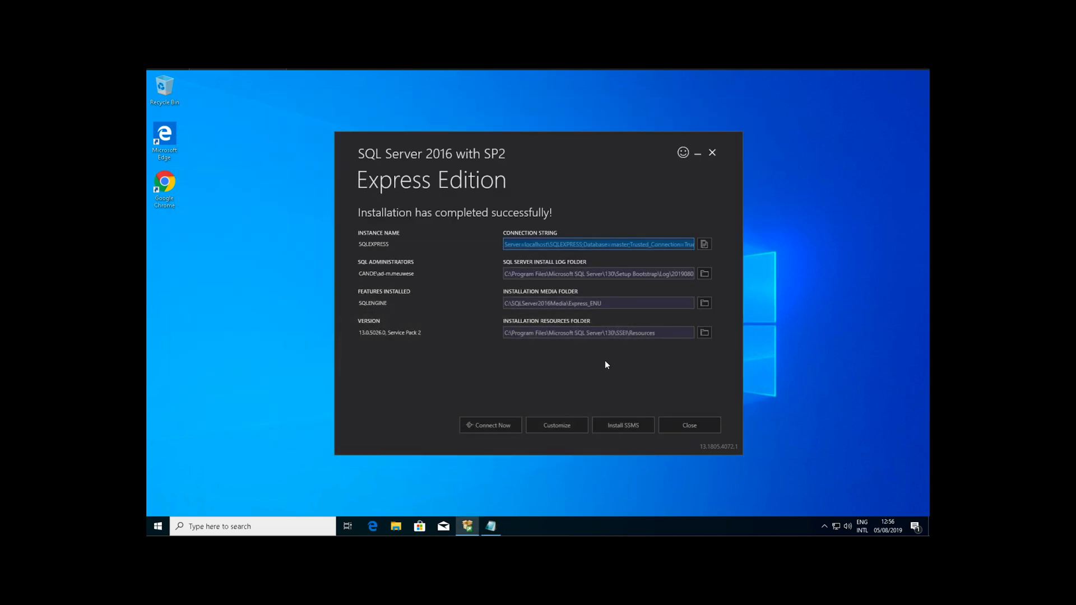
Open the SSMS download page from the SQL Server installer, then exit the installer and clear the SqlSettings note out of view
left_click(623, 428)
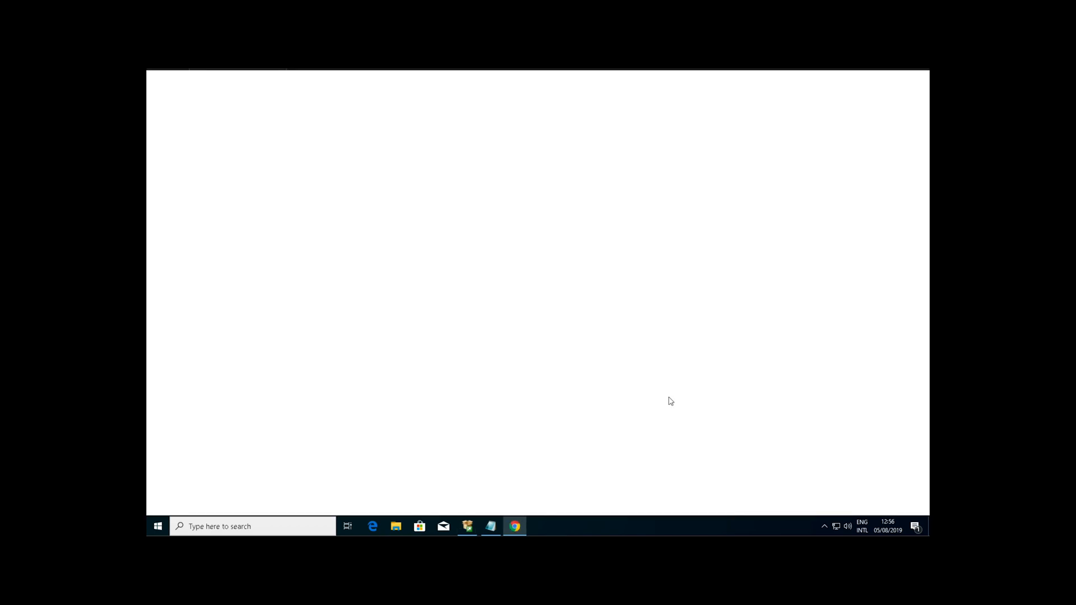
left_click(493, 527)
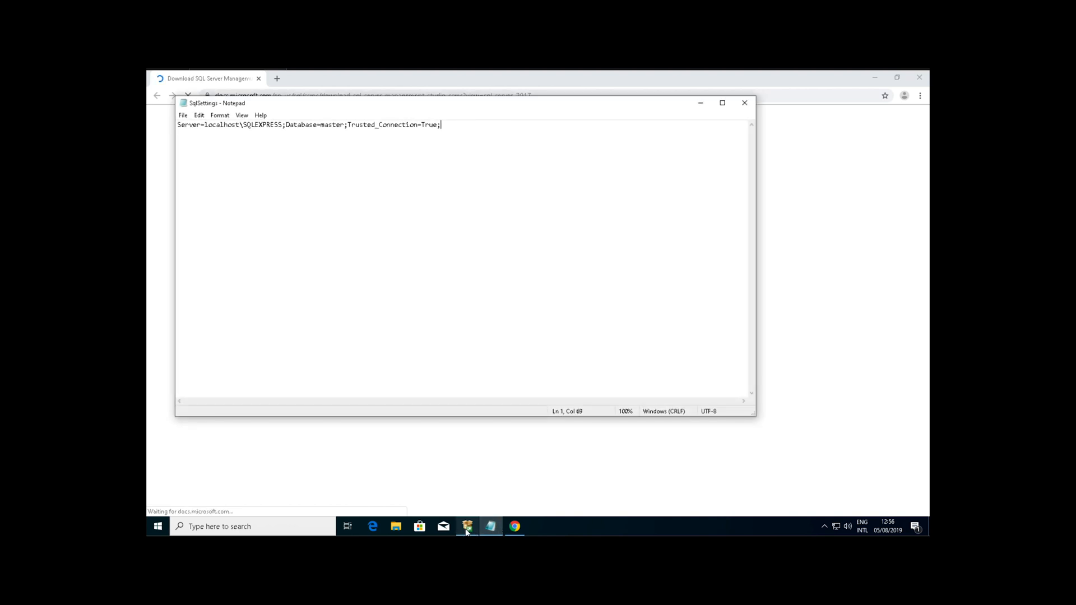
left_click(467, 526)
left_click(689, 425)
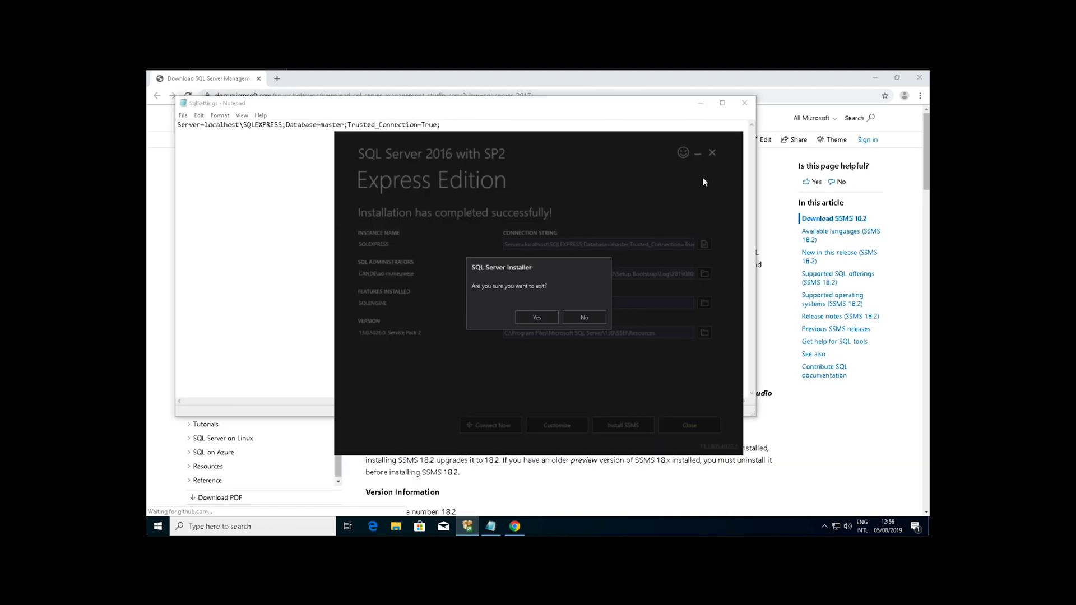
left_click(551, 317)
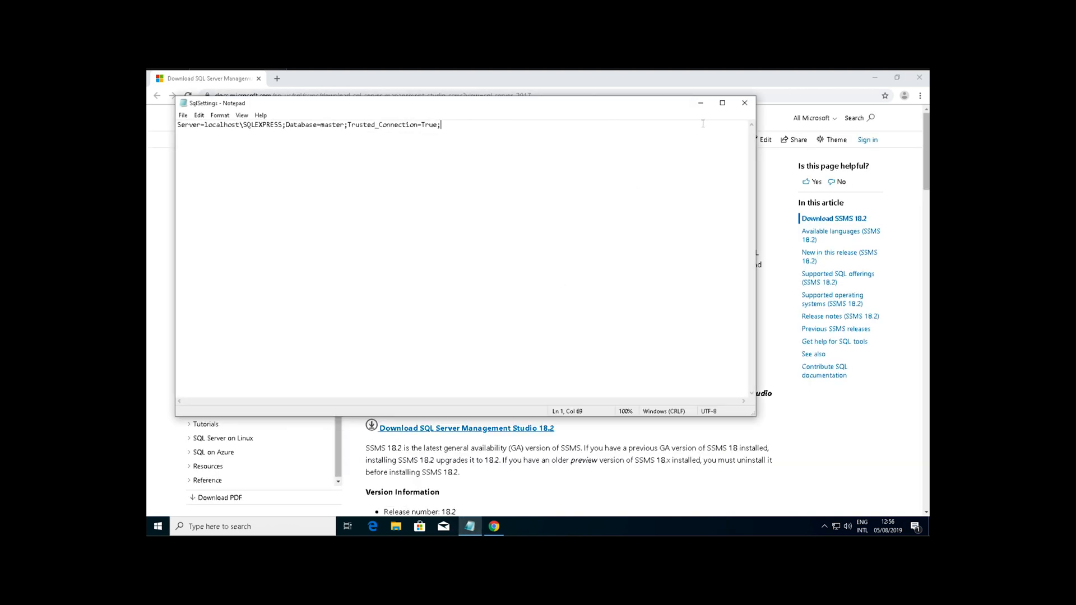
left_click(700, 104)
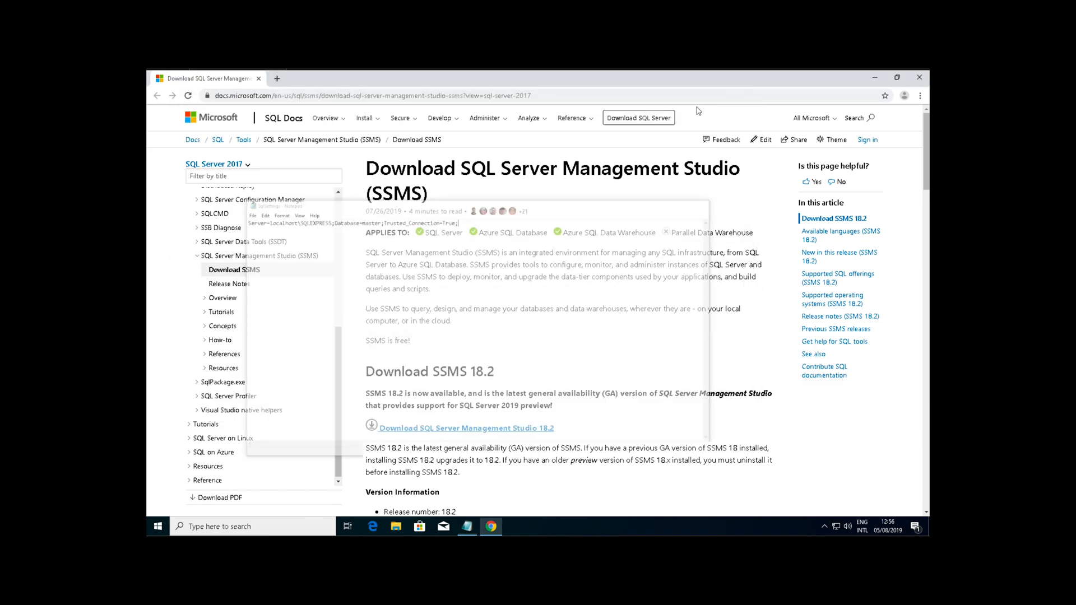
Download SQL Server Management Studio 18.2 and run SSMS-Setup-ENU.exe
left_click(518, 428)
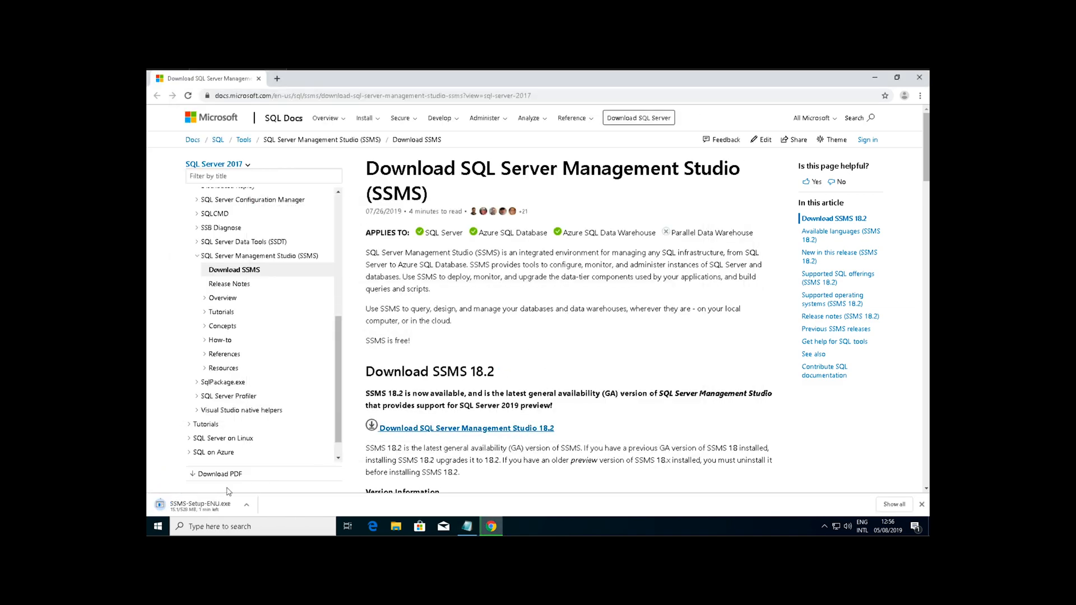
key("ctrl")
left_click(214, 510)
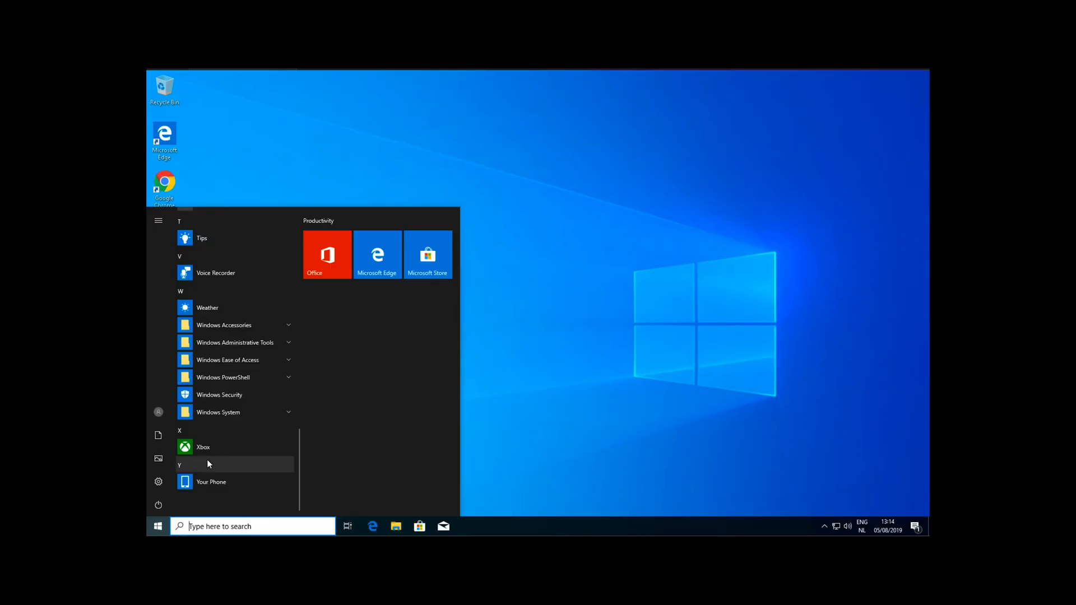
Launch SQL Server Management Studio from the Microsoft SQL Server Tools 18 programs and connect to the SQLEXPRESS instance
scroll(219, 398, "up", 10)
scroll(219, 399, "down", 3)
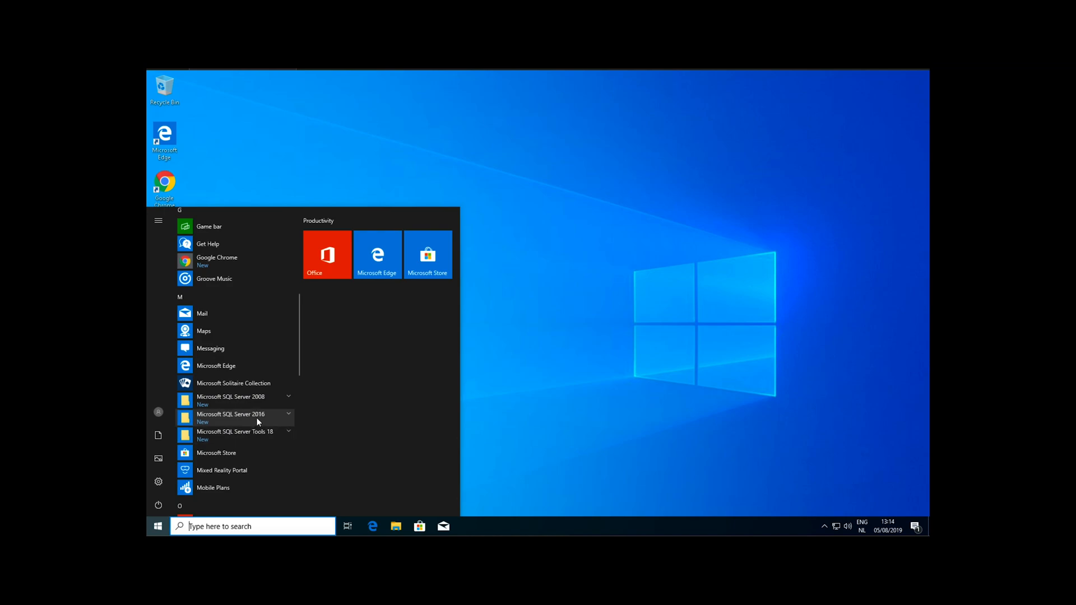
left_click(260, 433)
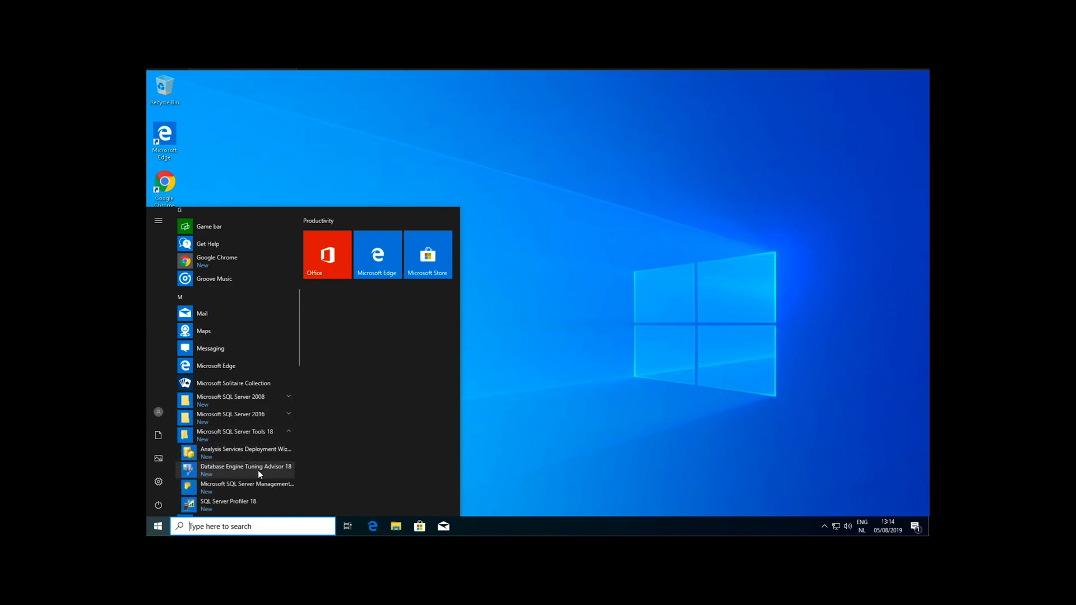
left_click(267, 485)
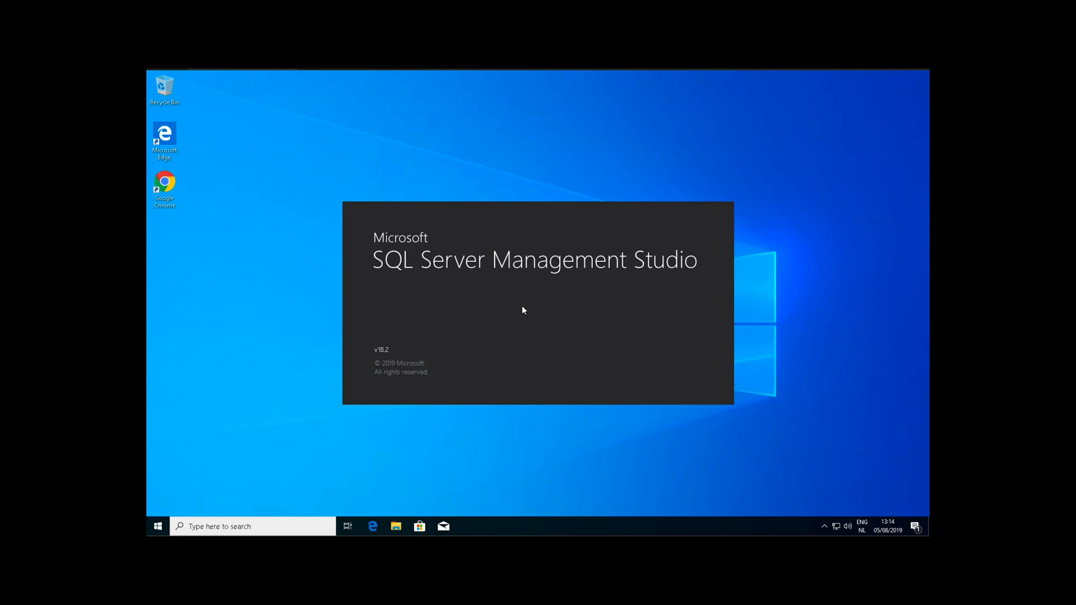
left_click(507, 309)
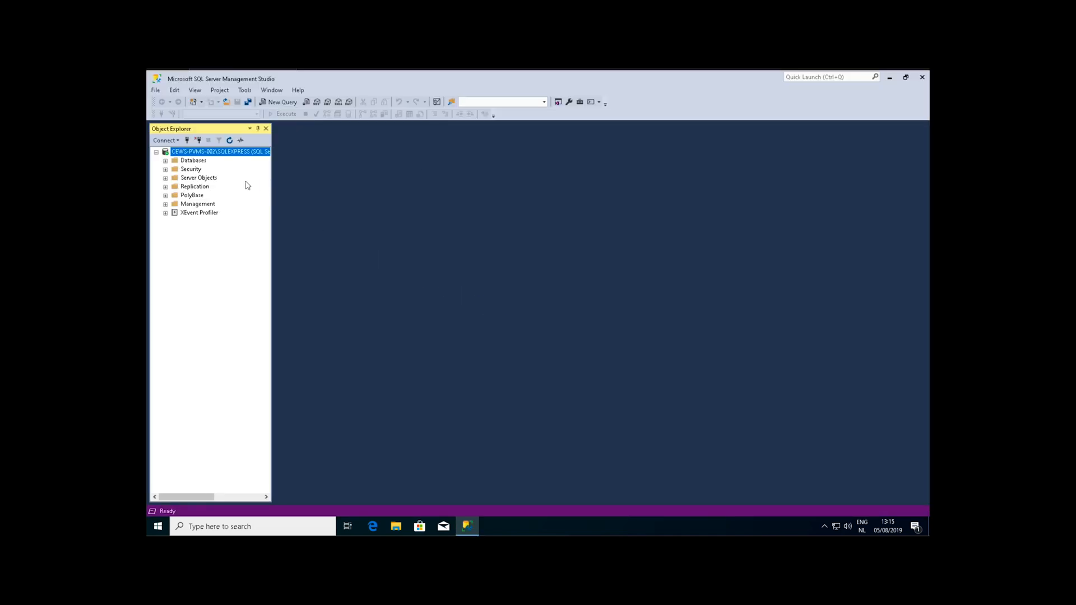
Set the SQLEXPRESS server's authentication to SQL Server and Windows Authentication mode, and close Management Studio
right_click(230, 151)
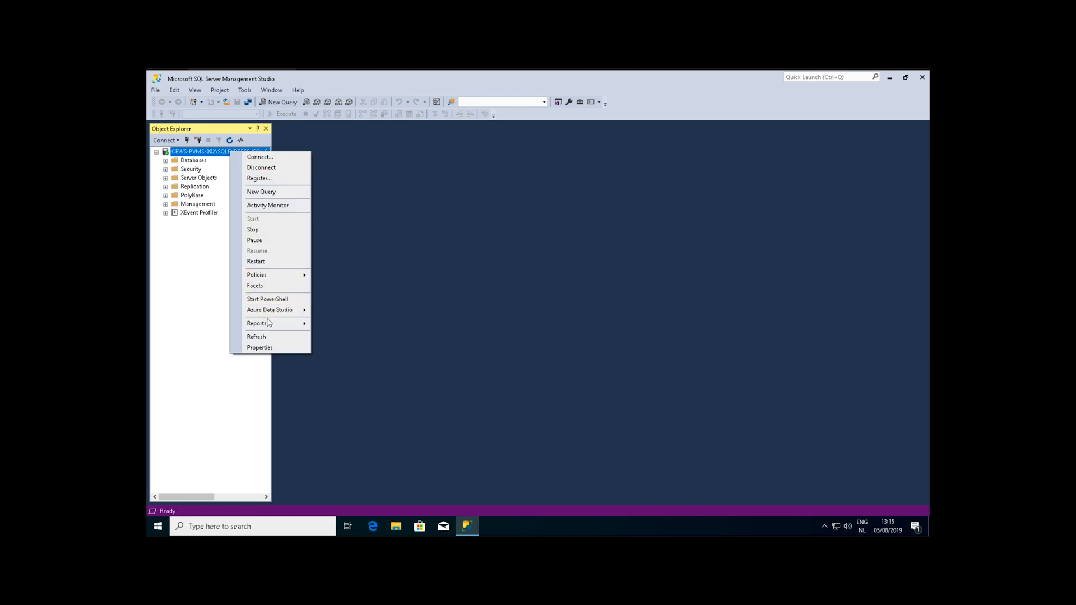
left_click(270, 346)
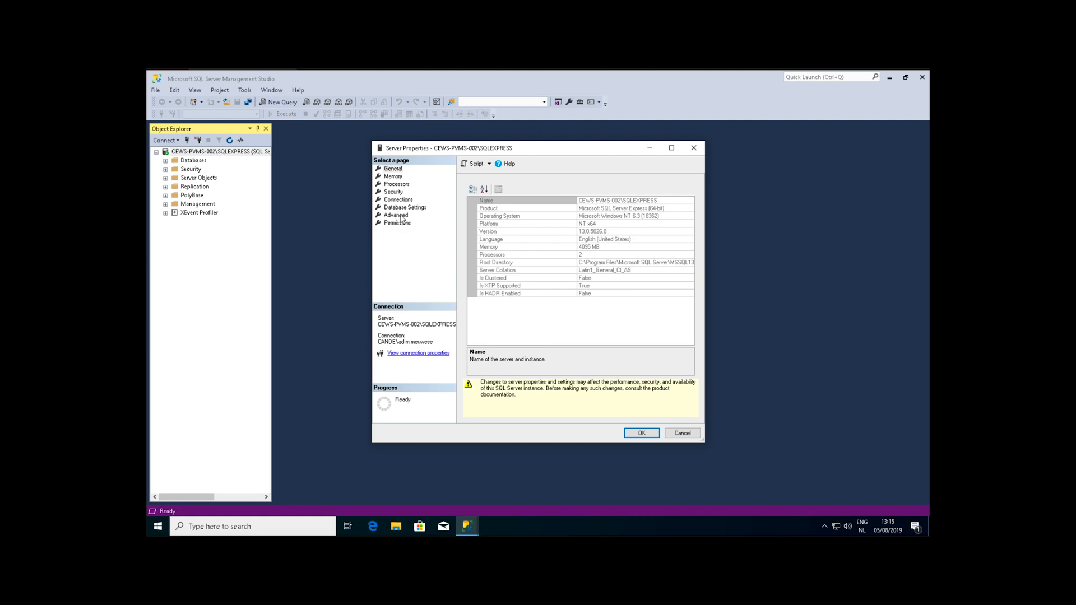
left_click(397, 192)
left_click(499, 214)
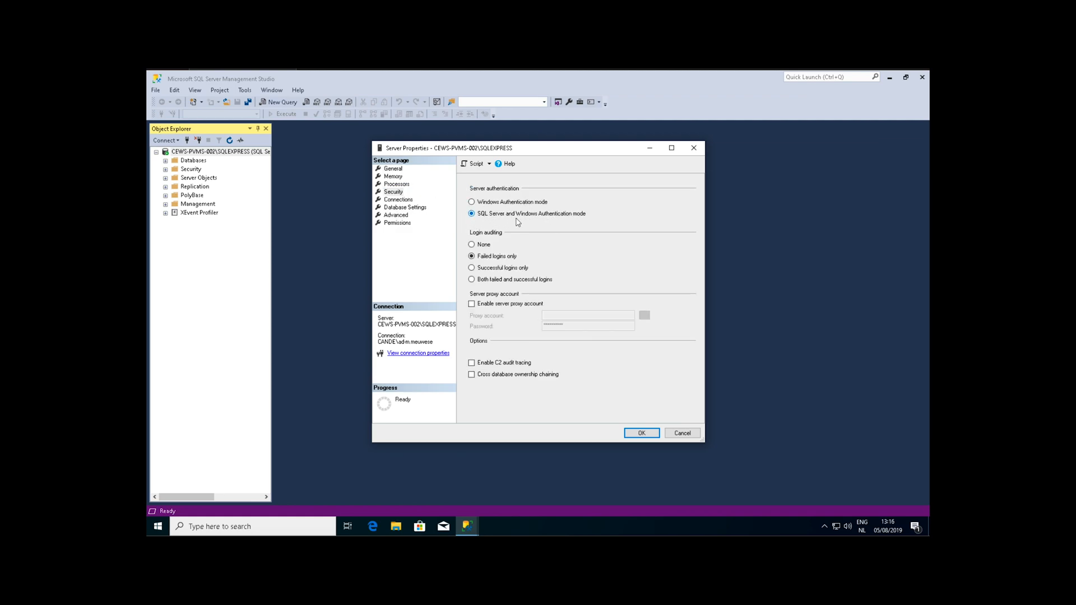
left_click(639, 434)
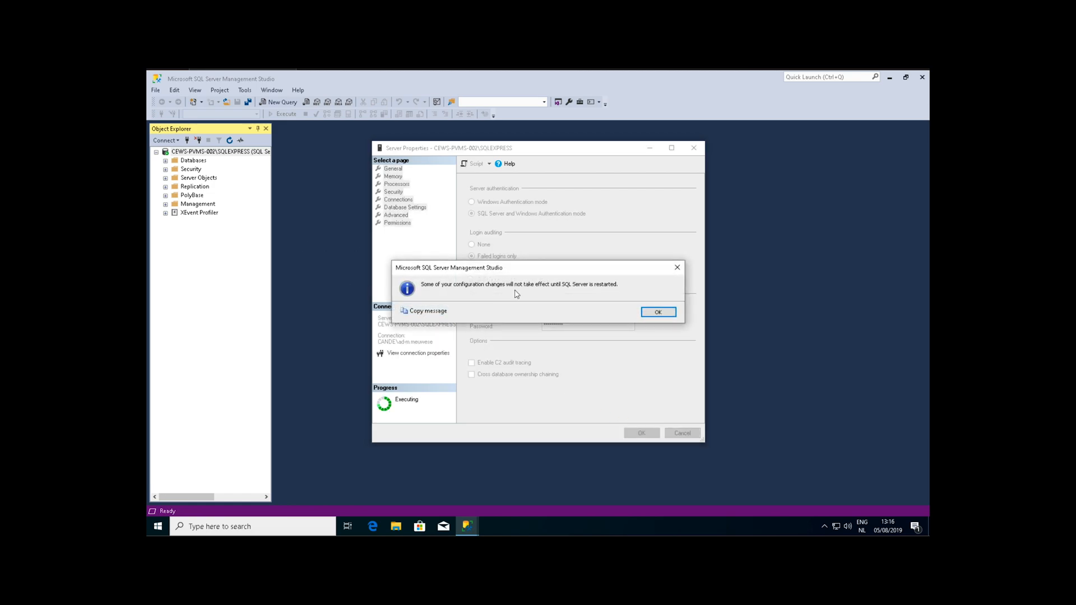
left_click(656, 311)
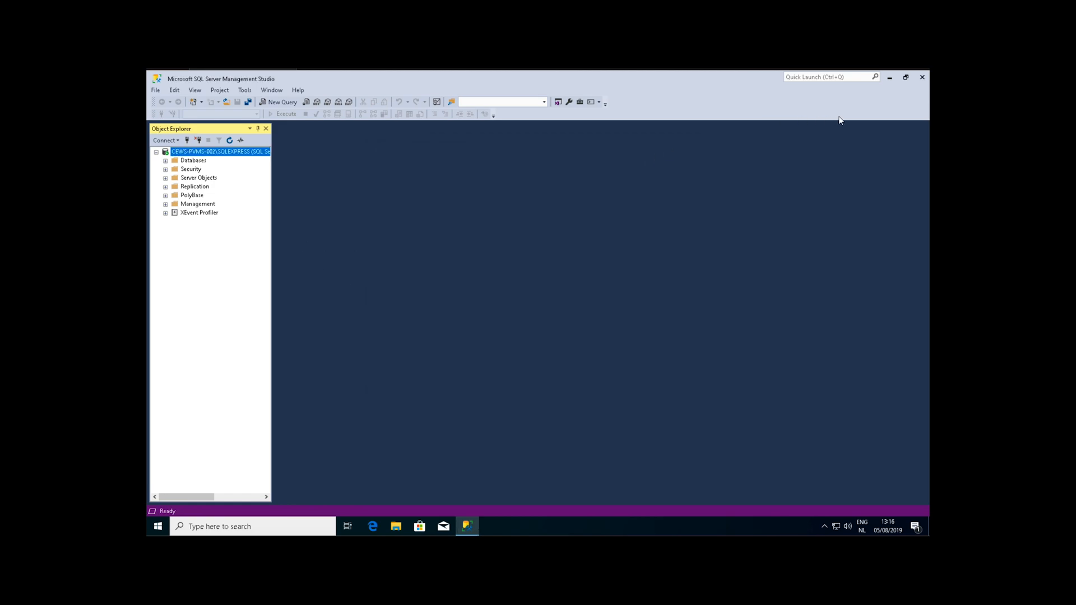
left_click(922, 77)
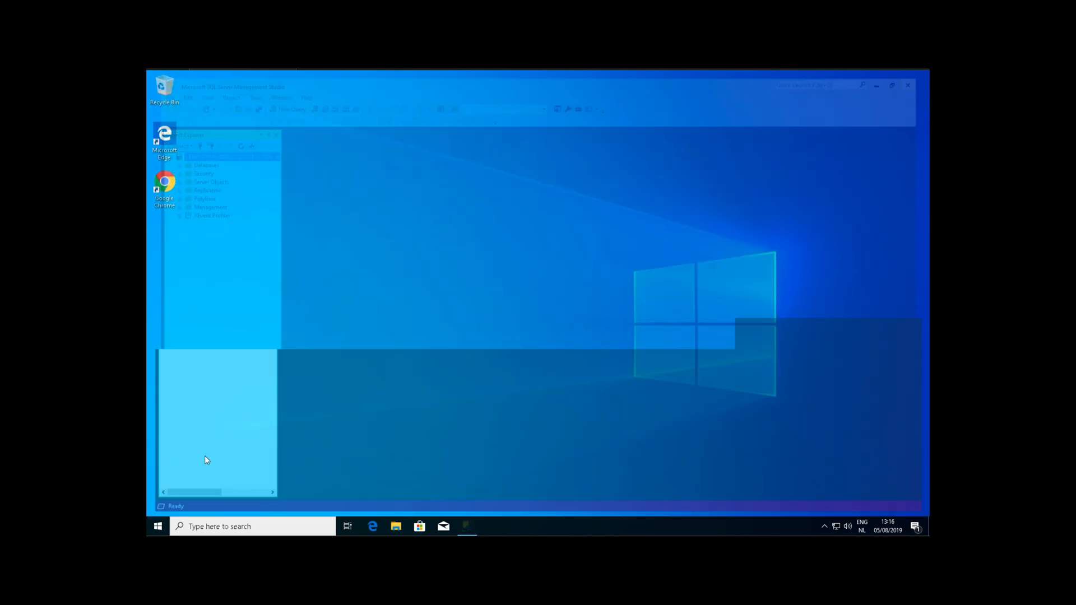
Launch SQL Server 2016 Configuration Manager from the Microsoft SQL Server 2016 programs and allow it to make changes
left_click(158, 526)
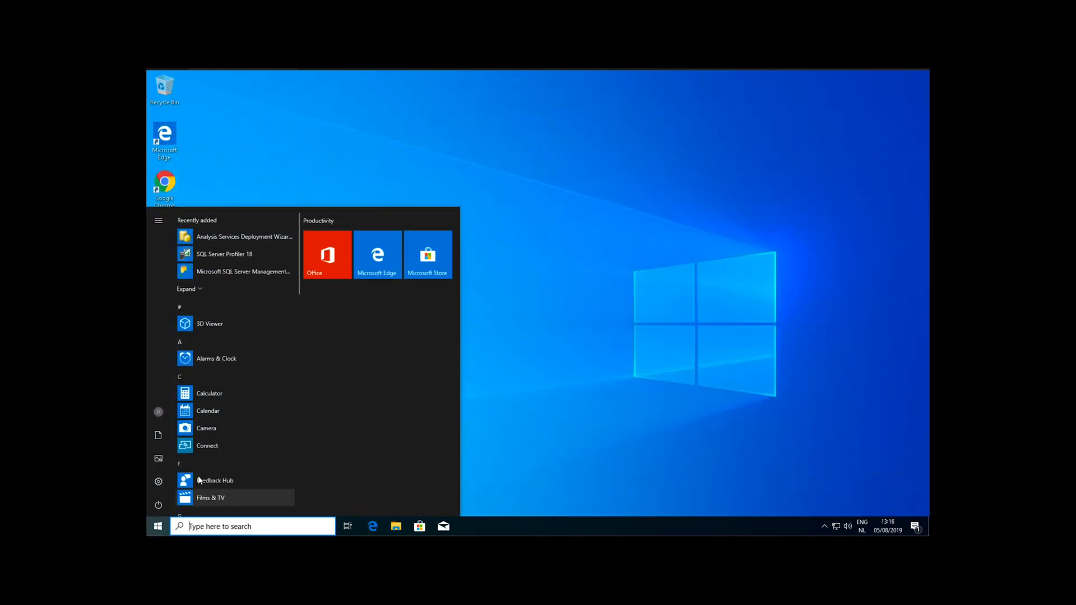
scroll(214, 428, "down", 12)
scroll(214, 428, "up", 3)
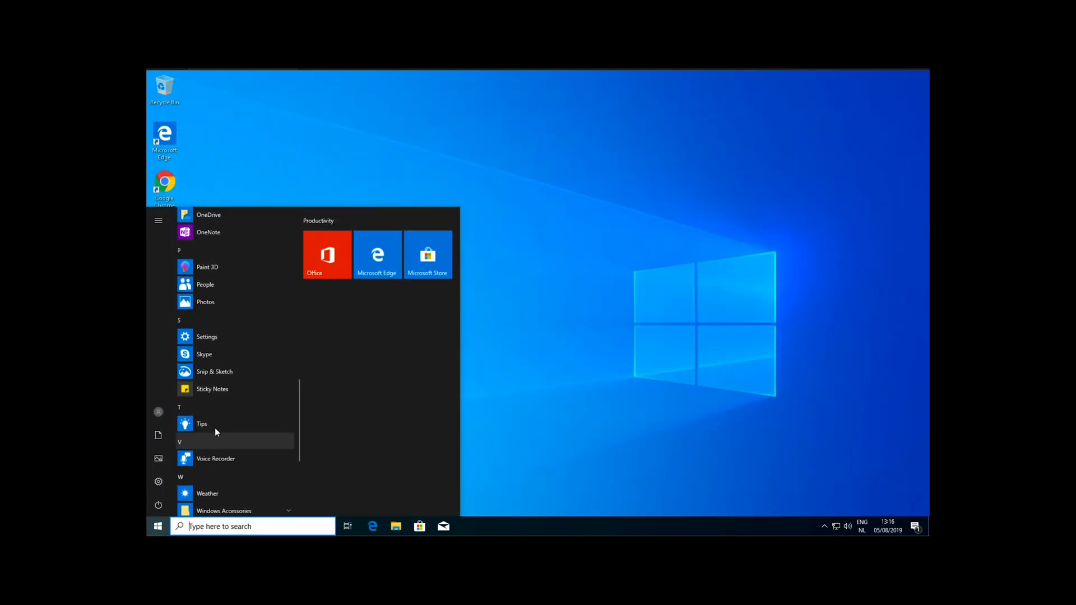
scroll(214, 442, "down", 2)
scroll(214, 442, "up", 2)
scroll(224, 372, "up", 1)
scroll(224, 372, "down", 5)
scroll(225, 372, "up", 5)
scroll(225, 374, "up", 5)
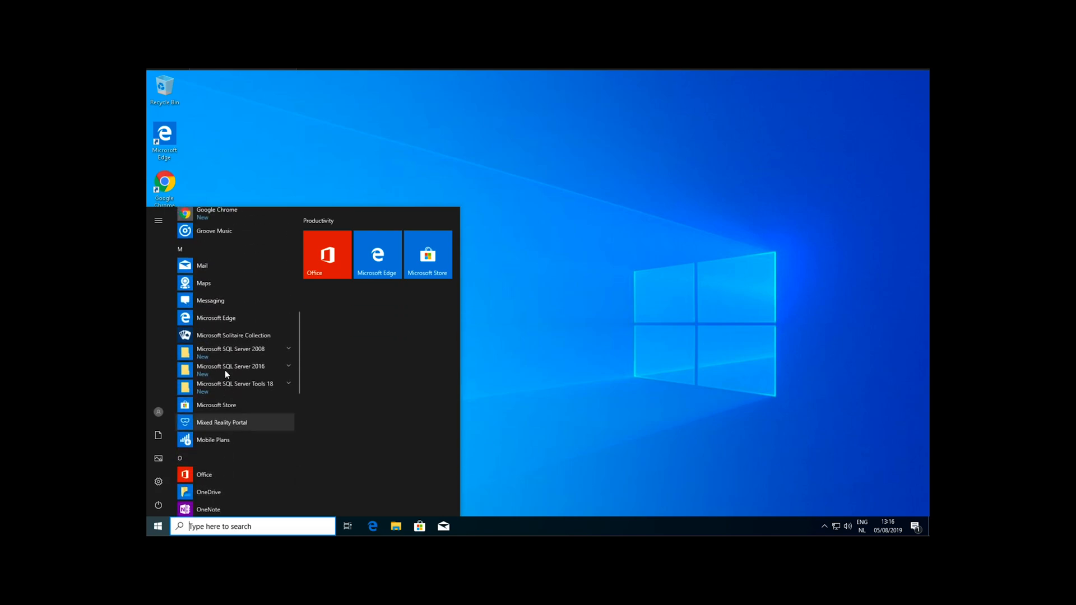
left_click(241, 403)
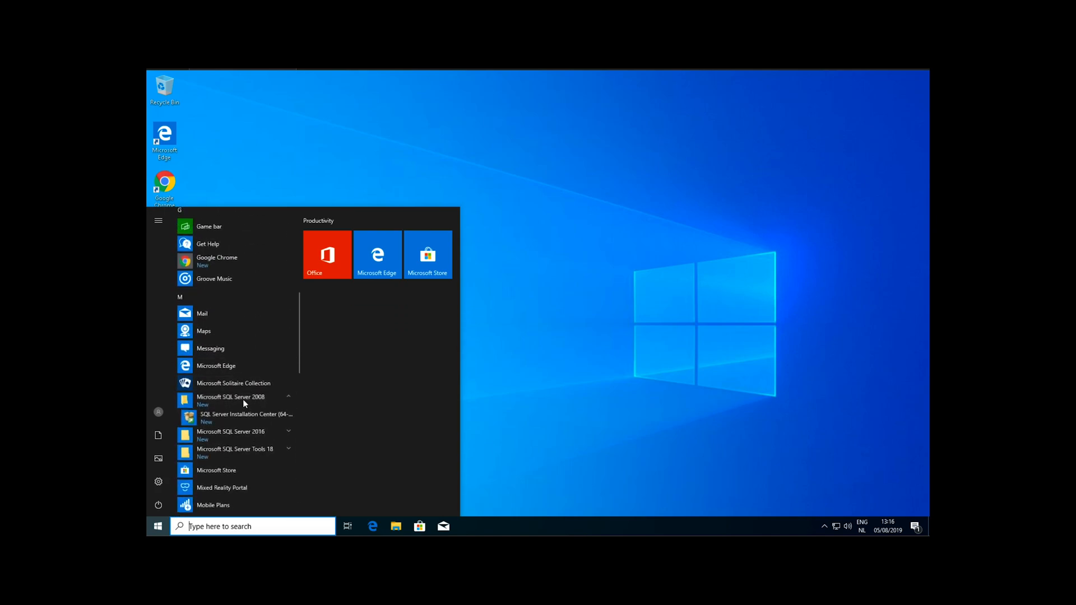
left_click(250, 425)
scroll(242, 459, "down", 3)
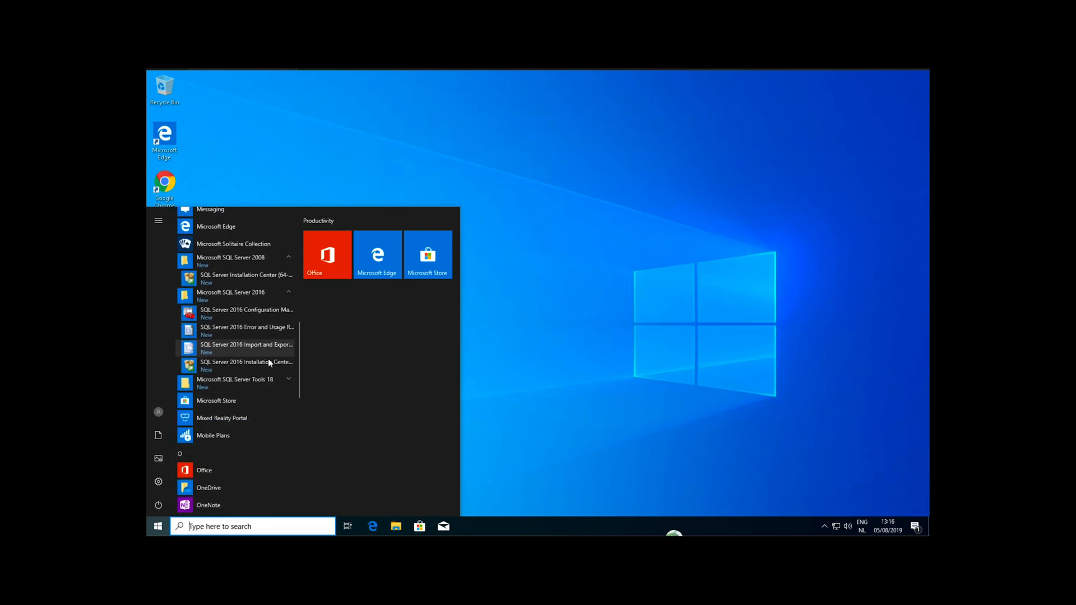
left_click(268, 312)
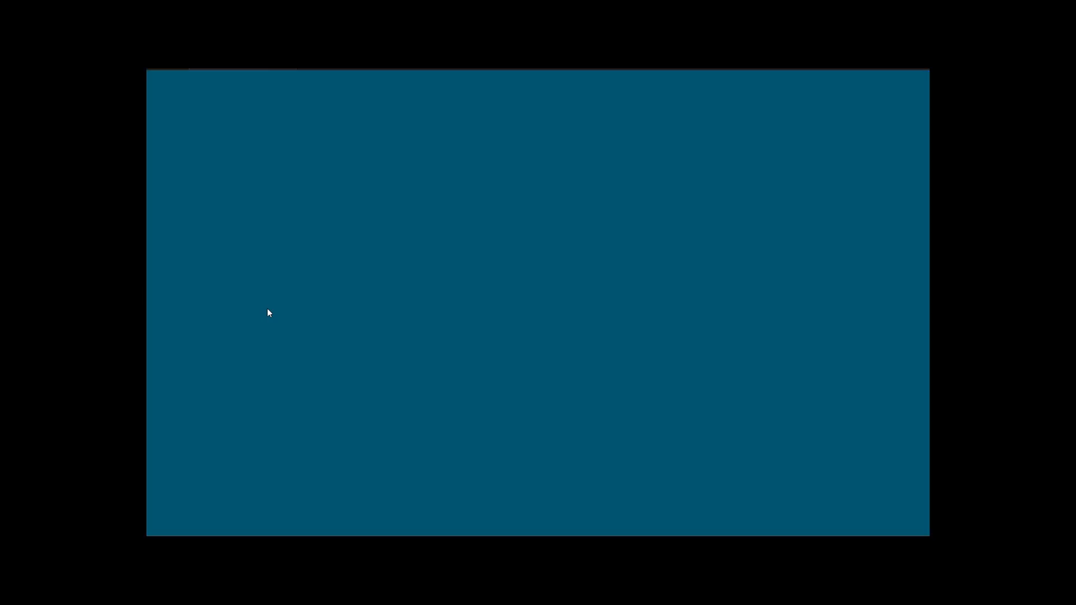
left_click(480, 359)
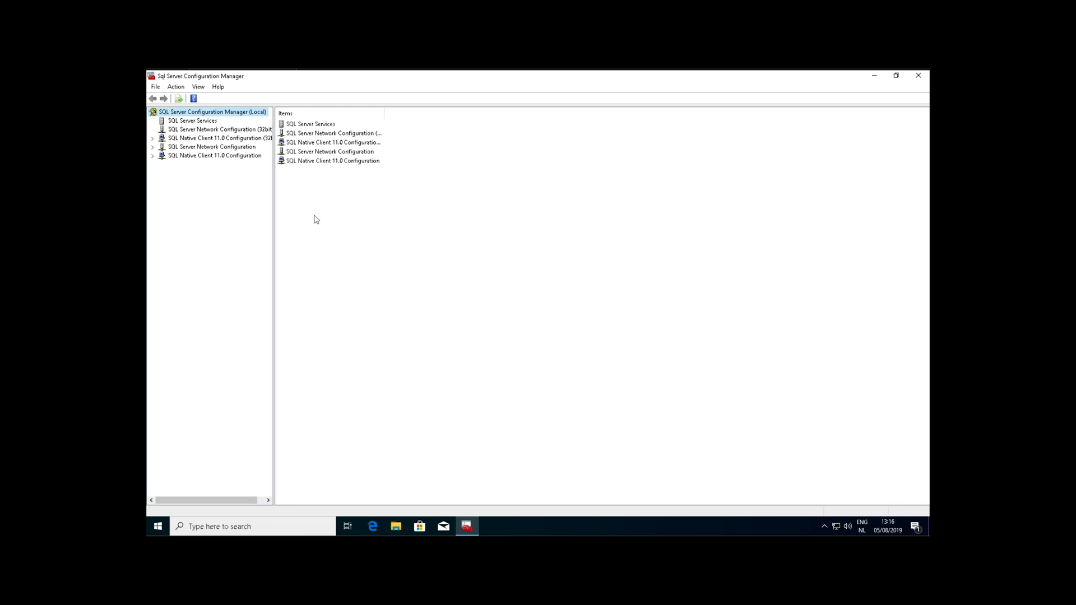
Enable the TCP/IP protocol for SQLEXPRESS under SQL Server Network Configuration, then close Configuration Manager
left_click(153, 147)
left_click(214, 157)
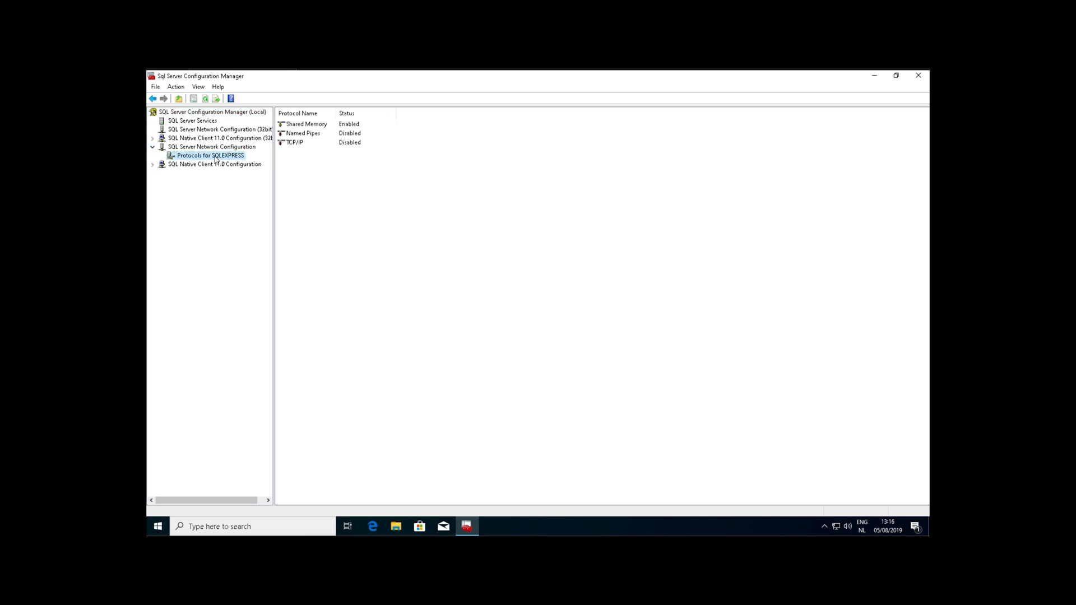
double_click(301, 143)
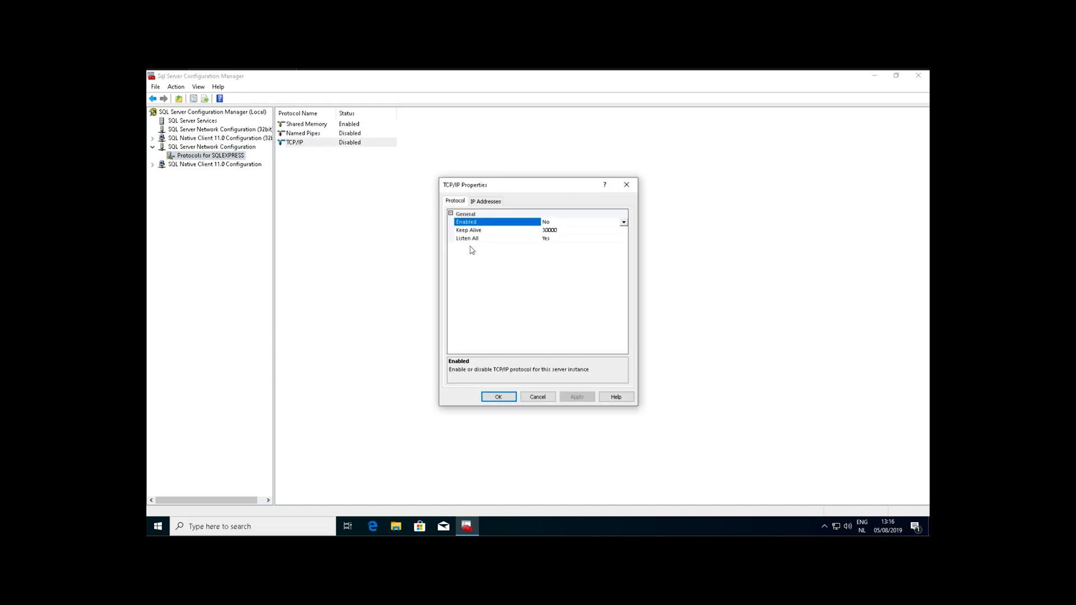
left_click(536, 396)
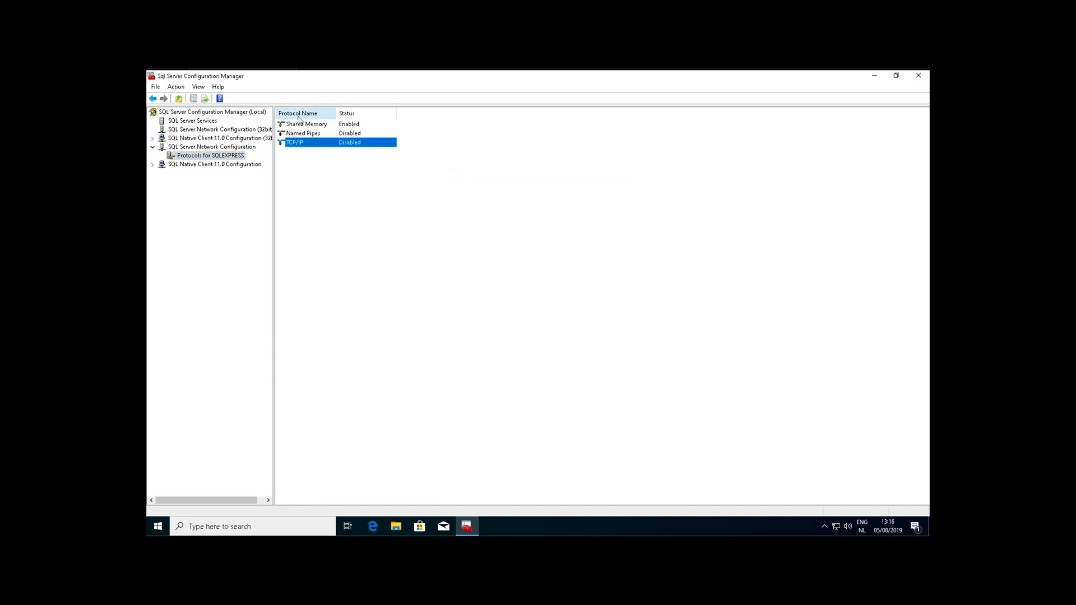
right_click(302, 143)
left_click(325, 151)
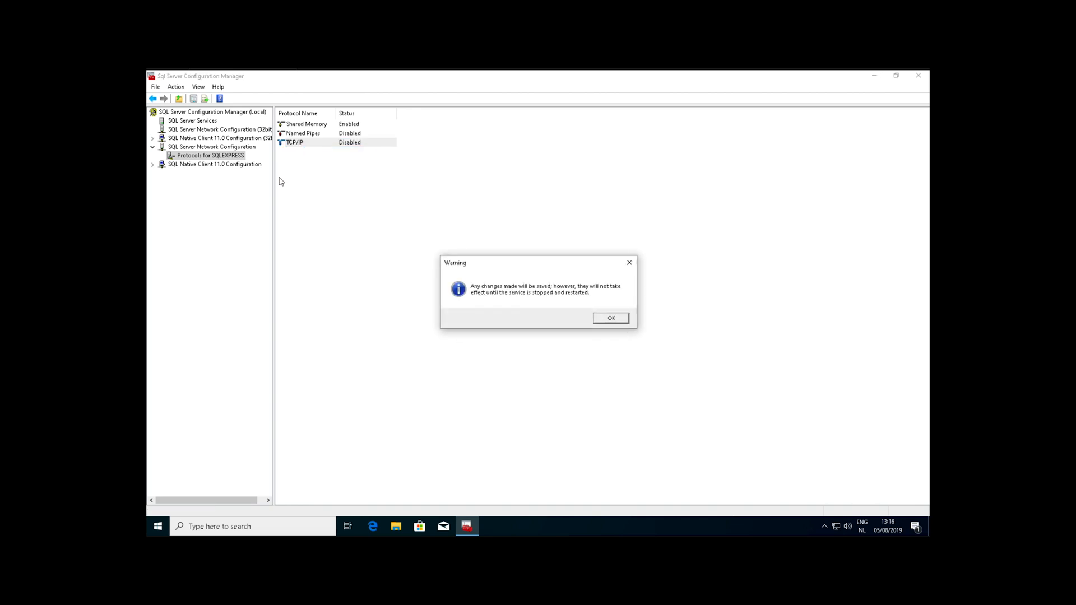
left_click(598, 321)
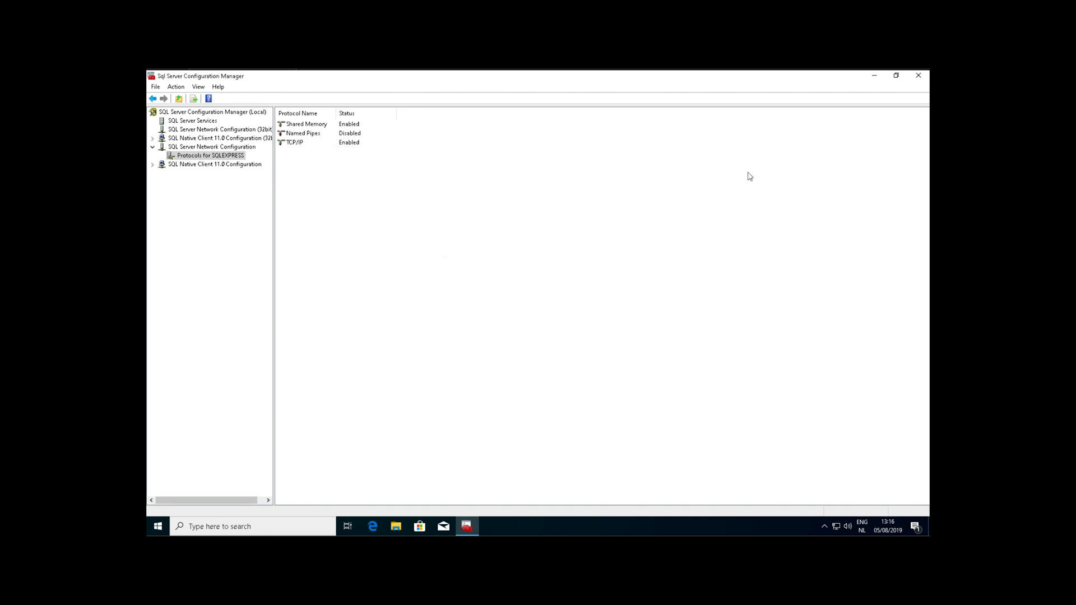
left_click(917, 76)
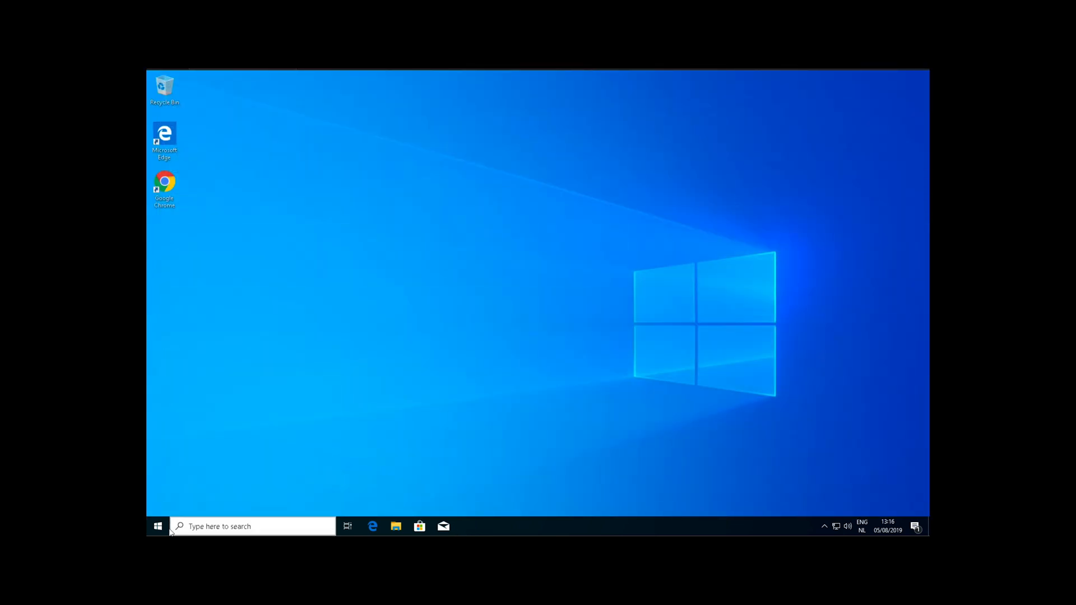
Open the Windows Services console by running services.msc
left_click(157, 526)
right_click(158, 526)
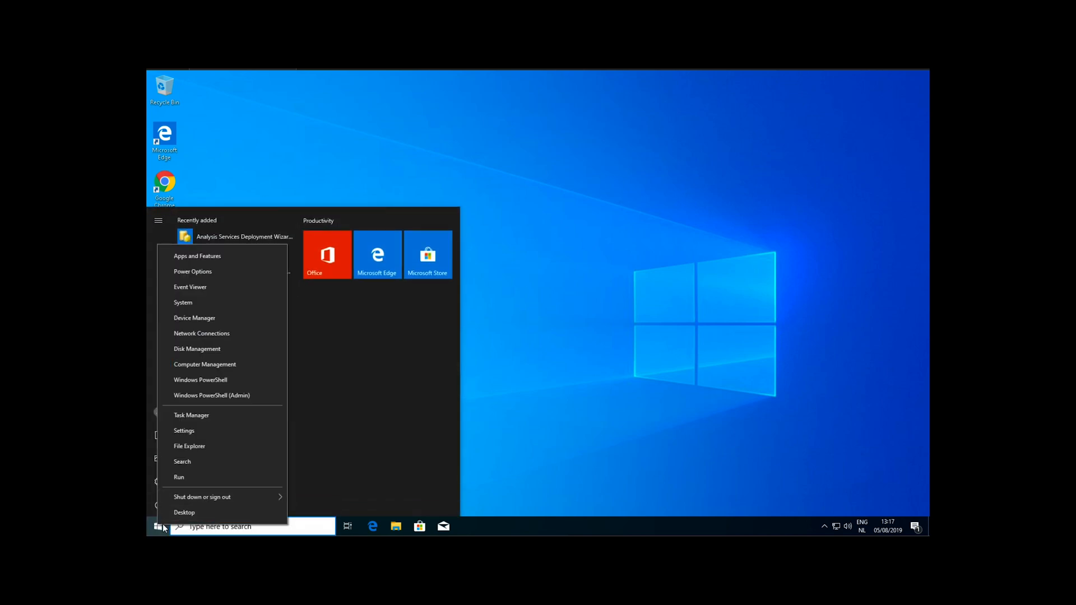
left_click(207, 480)
type("services.msc")
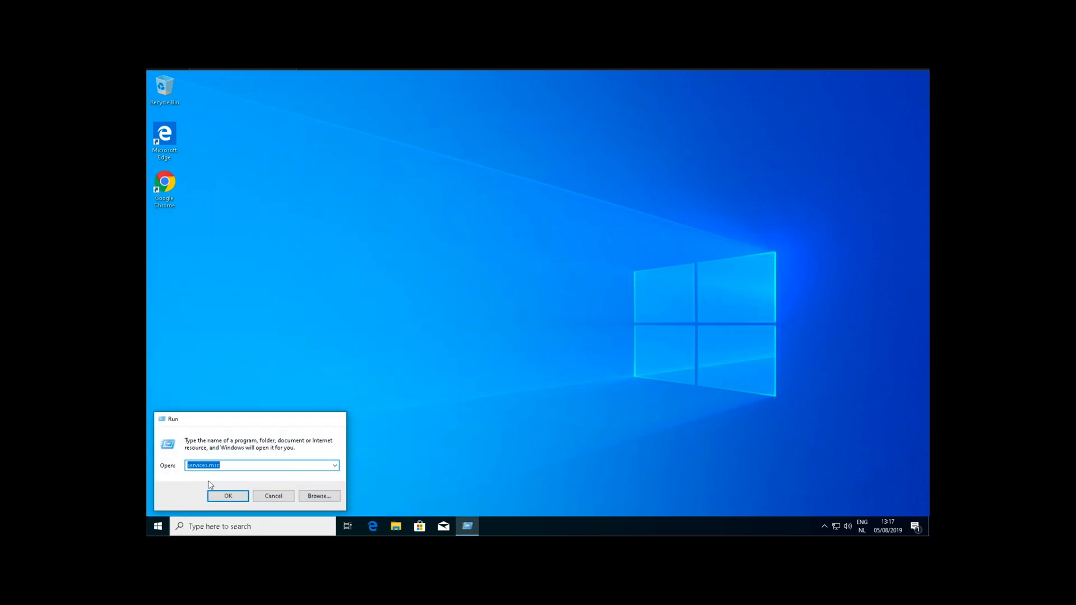
left_click(228, 495)
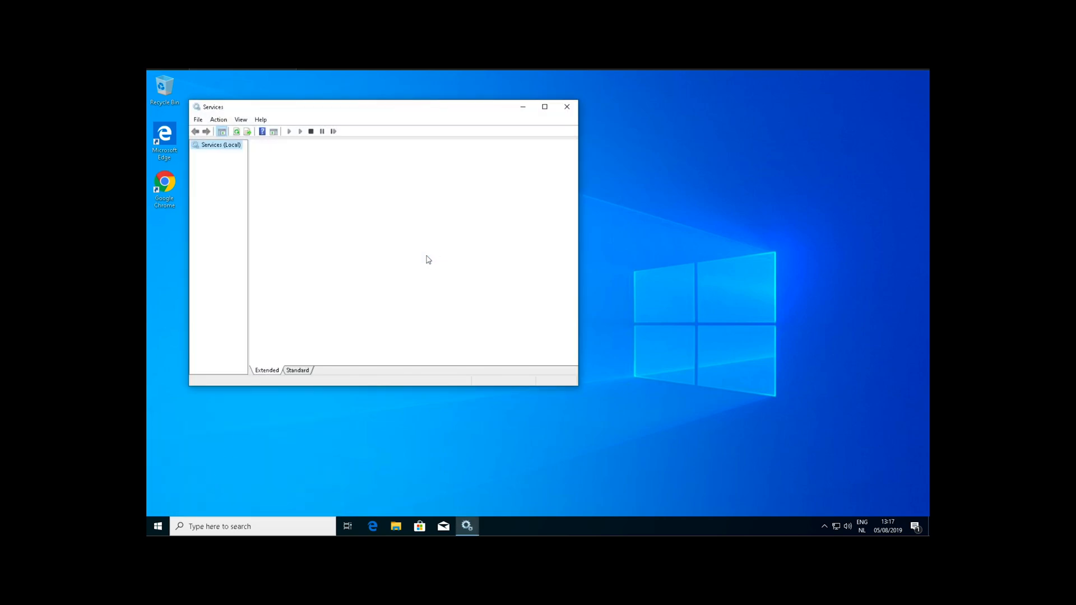
Restart the SQL Server (SQLEXPRESS) service
left_click(416, 242)
type("sql")
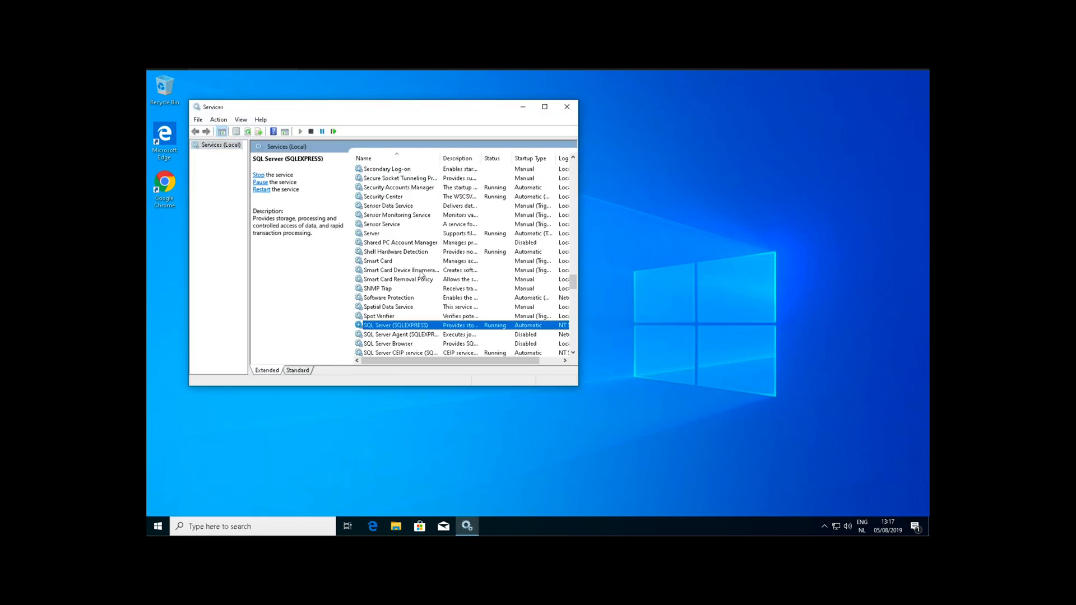
right_click(429, 327)
left_click(471, 376)
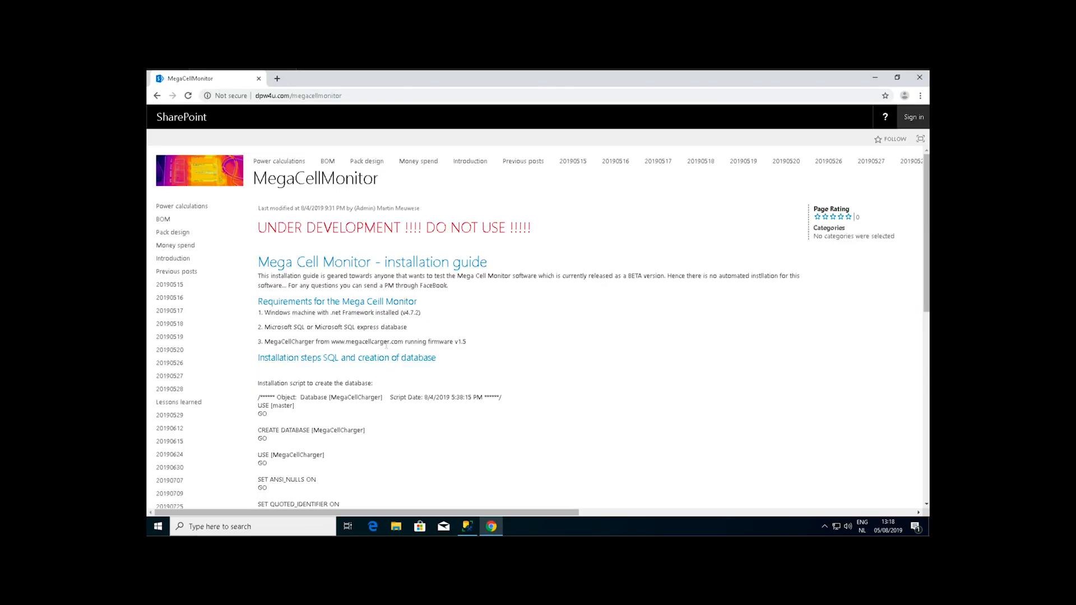
Copy the database installation script on the MegaCellMonitor page, from USE [master] through the final GO
scroll(386, 345, "down", 15)
scroll(338, 269, "up", 10)
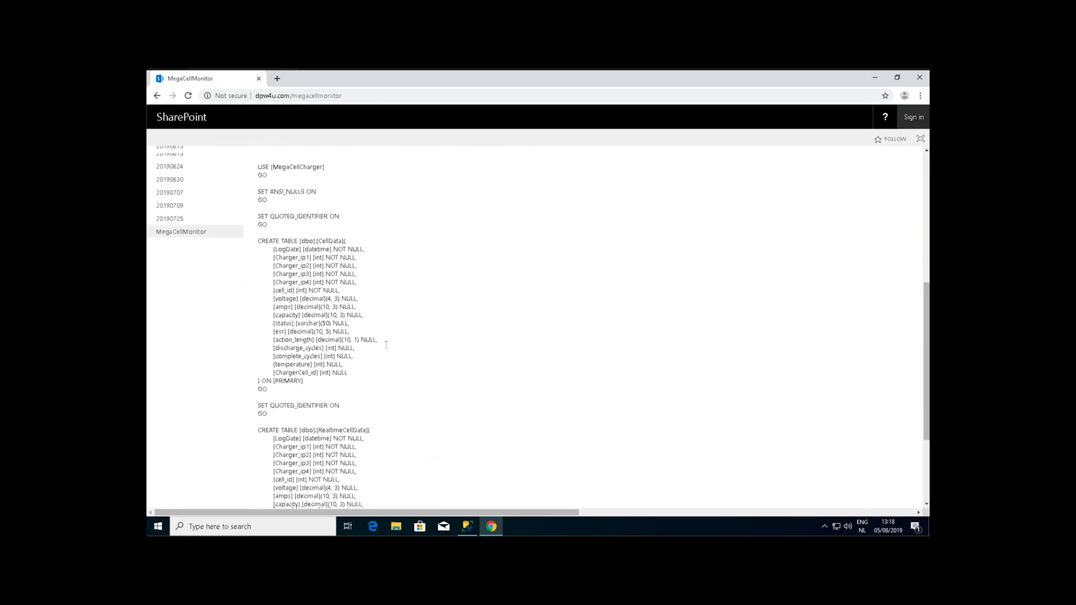
scroll(314, 272, "up", 1)
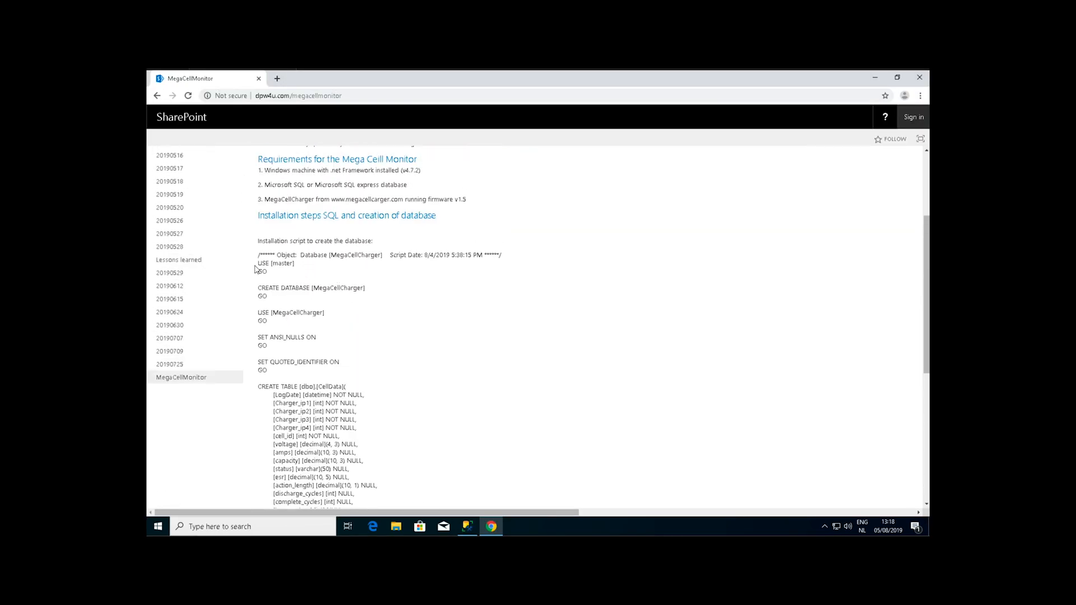
left_click_drag(259, 262, 367, 432)
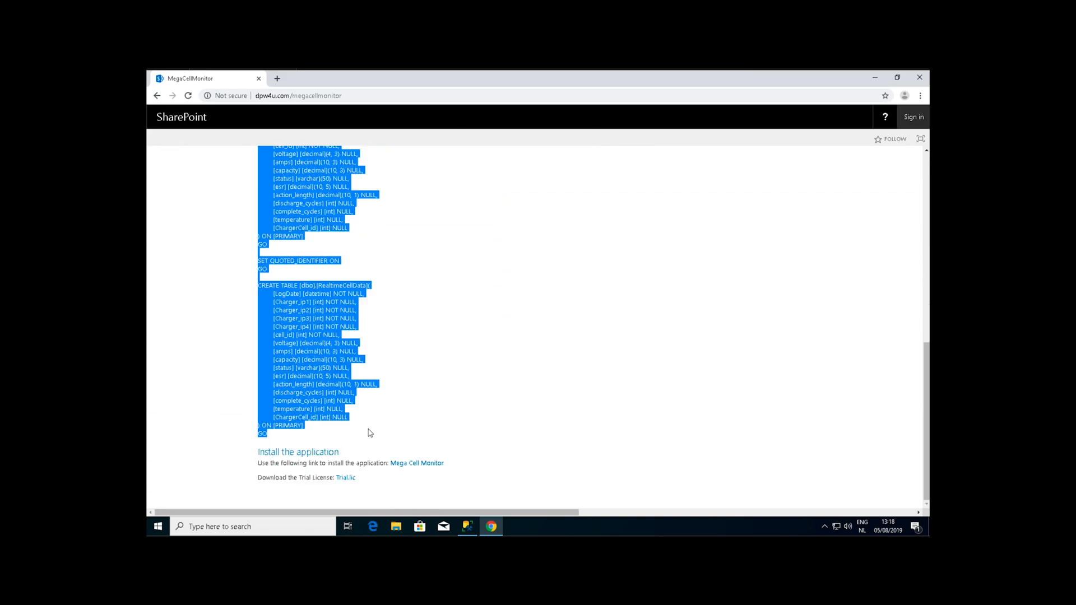
right_click(331, 386)
left_click(381, 392)
Switch to SQL Server Management Studio and paste the copied script into a new query on the SQLEXPRESS server
left_click(468, 527)
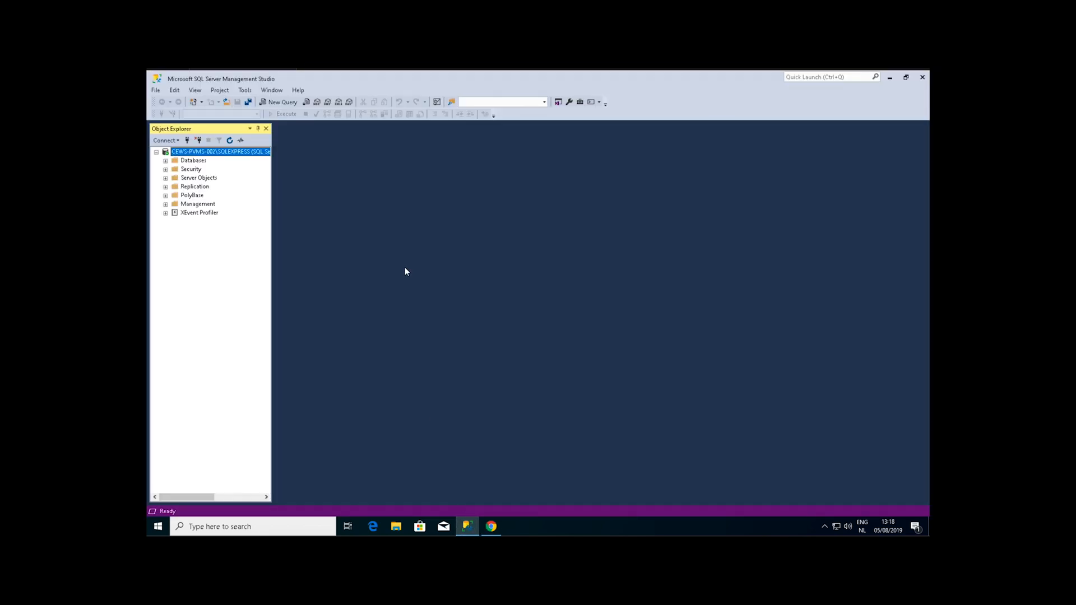
left_click(201, 162)
left_click(280, 102)
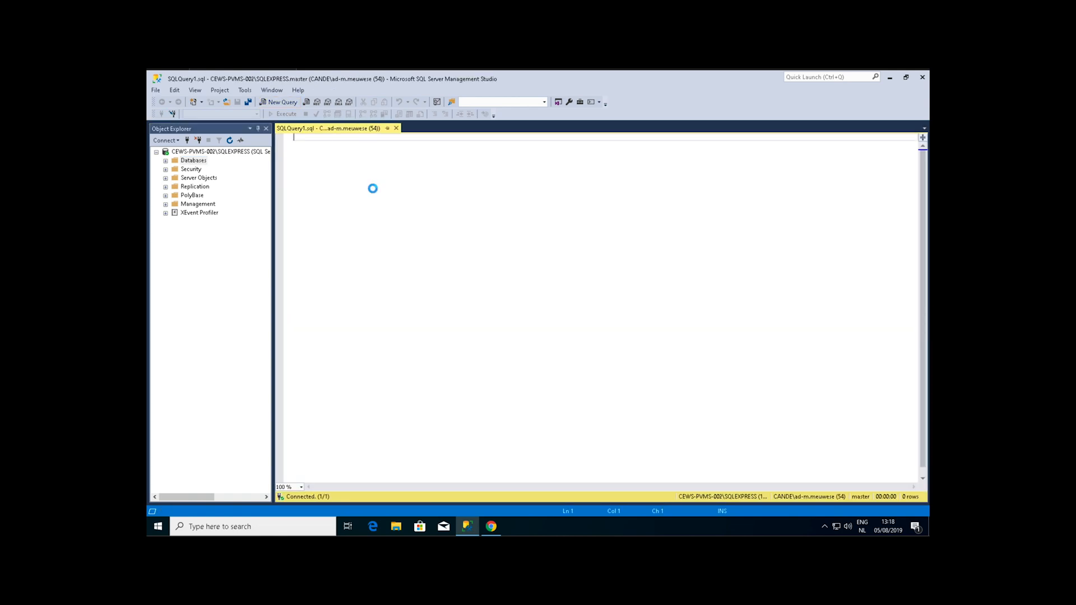
left_click(373, 189)
right_click(373, 189)
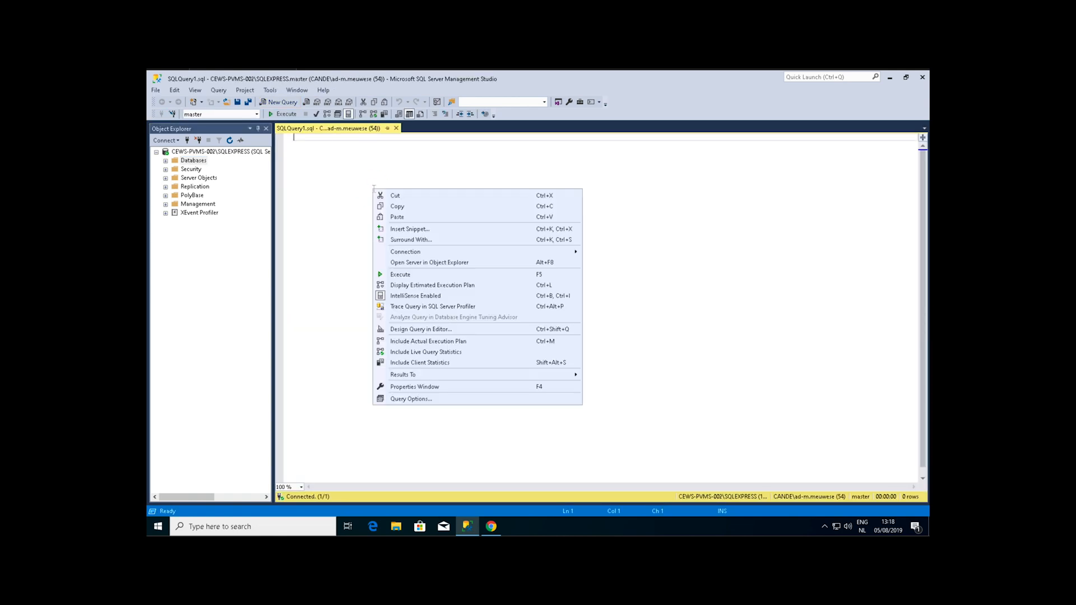
key("Escape")
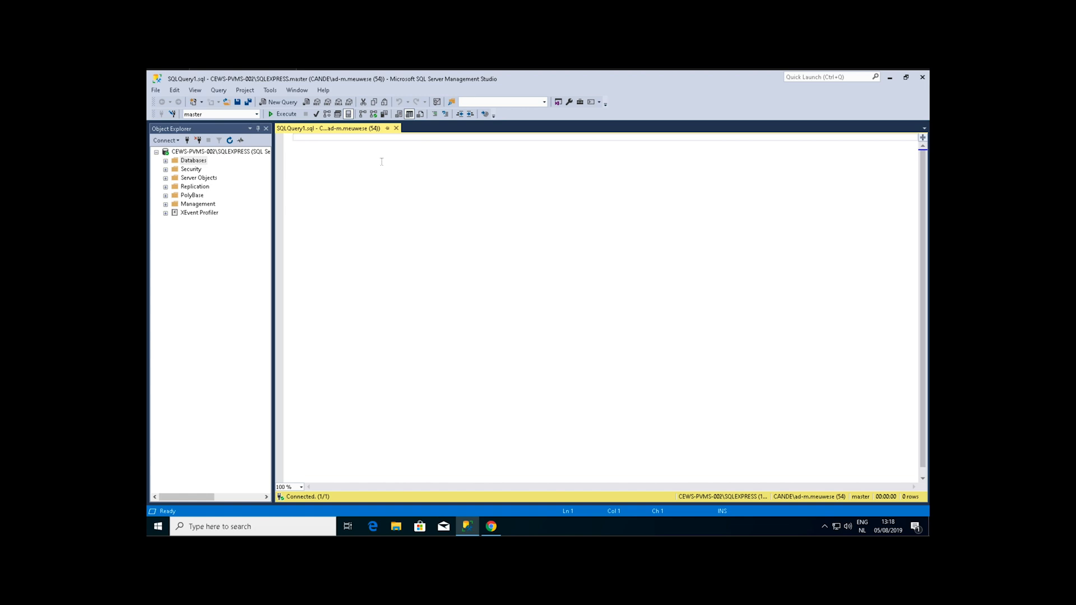
right_click(382, 162)
left_click(442, 190)
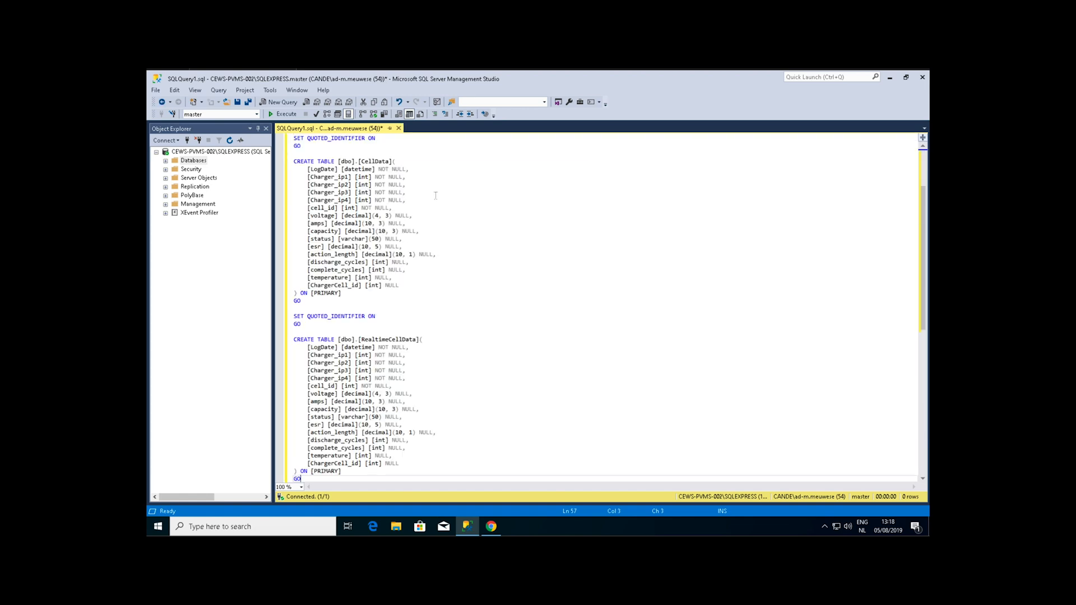
Execute the script to create the MegaCellCharger database and its tables, then close the query without saving
left_click(289, 115)
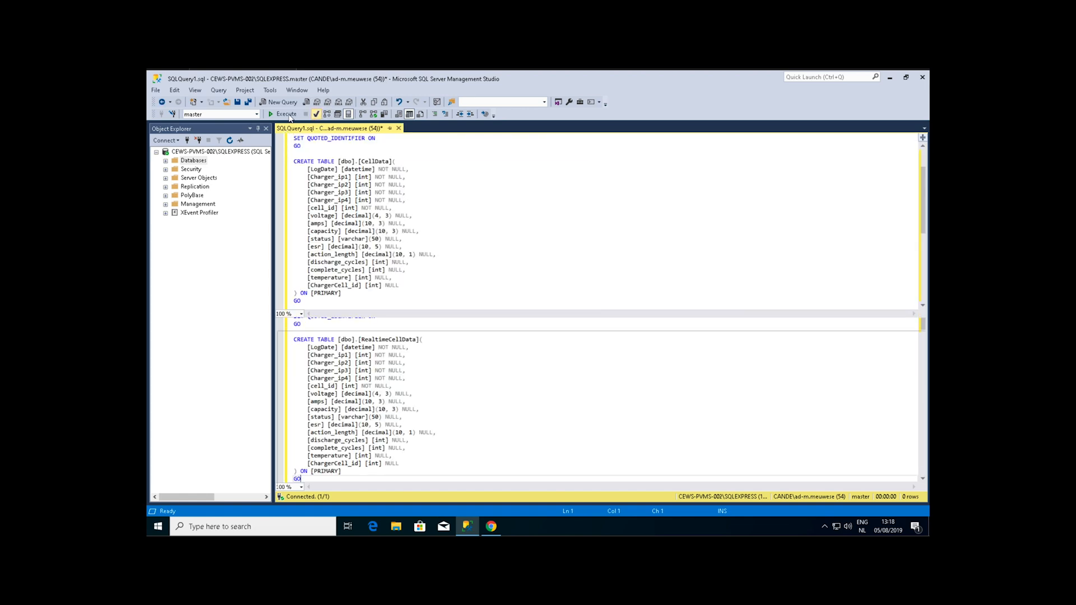
key("F5")
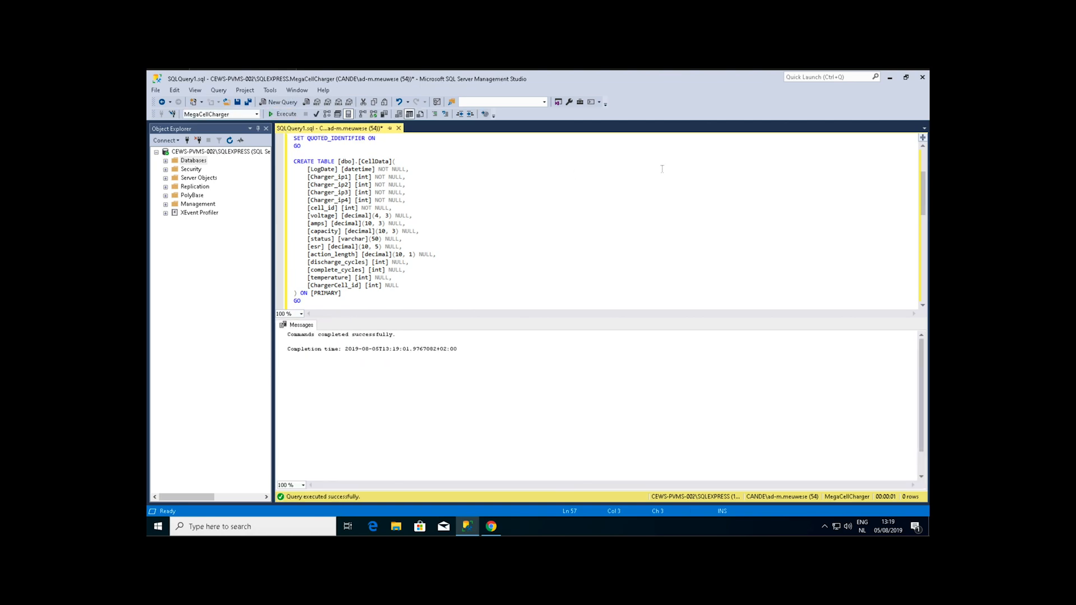
left_click(399, 128)
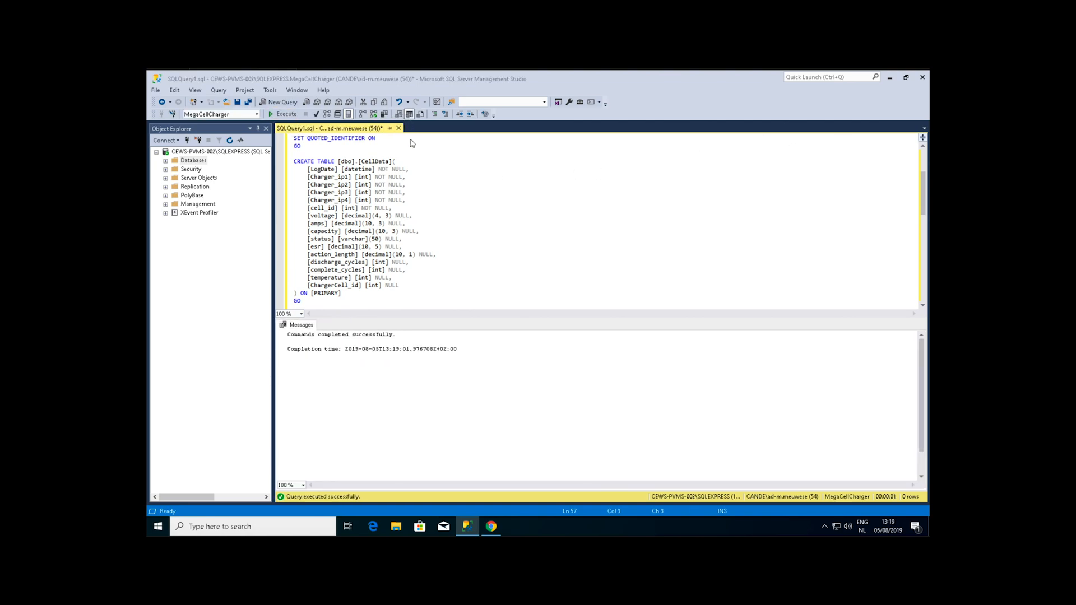
left_click(571, 355)
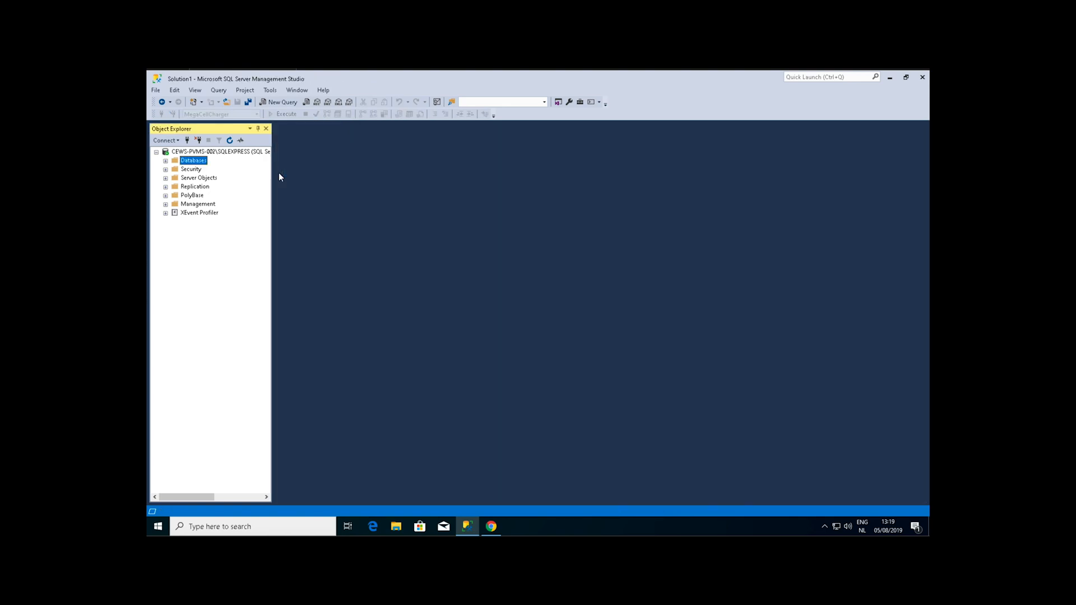
Start a new login in the server's Security > Logins folder
left_click(165, 169)
left_click(175, 177)
left_click(202, 180)
right_click(201, 180)
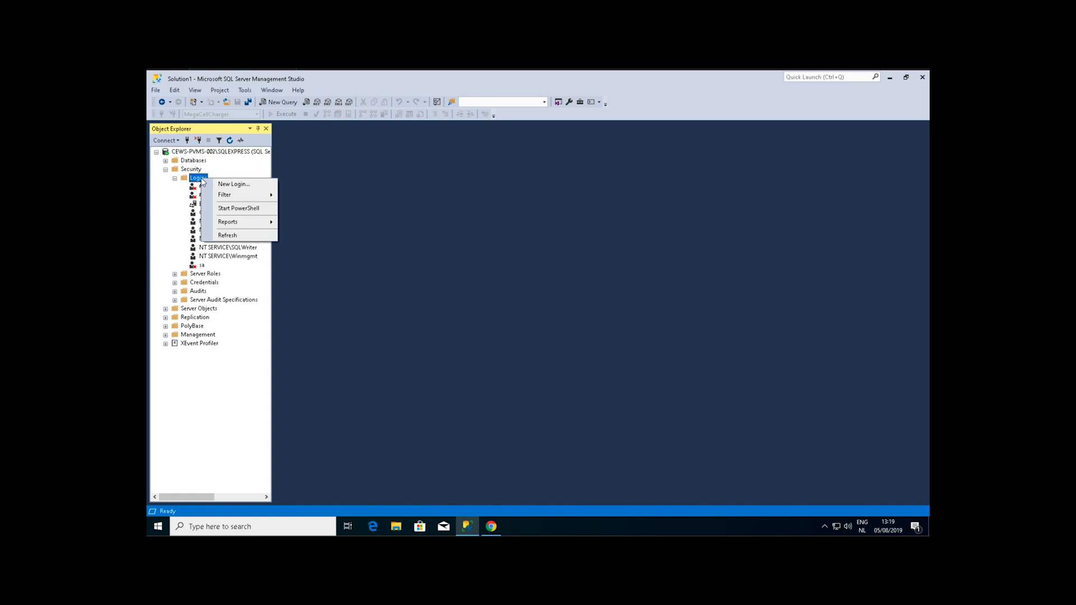
left_click(240, 184)
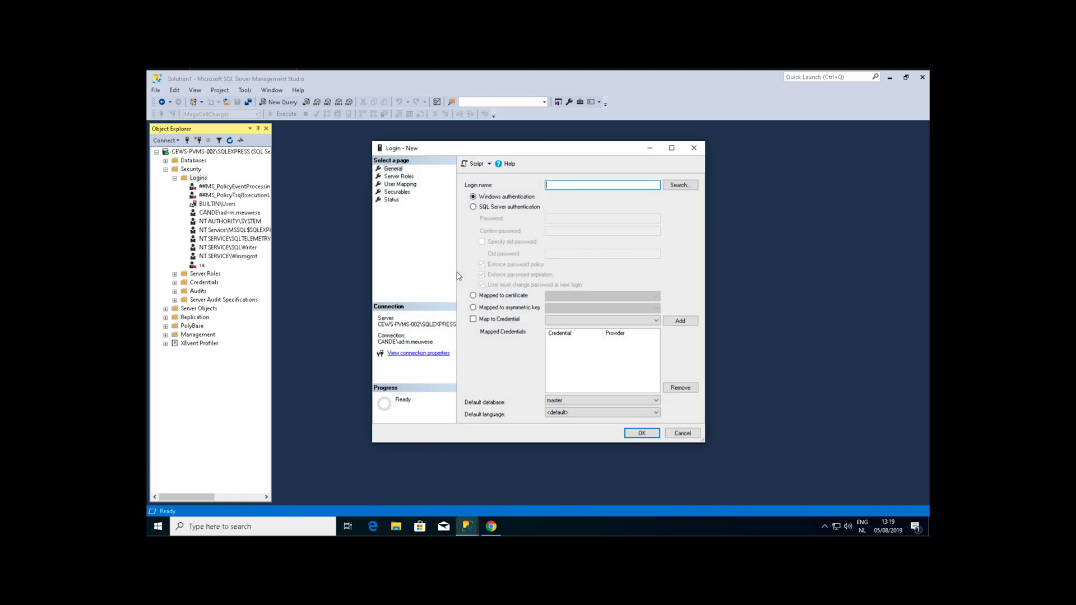
Name the login MegaCellCharger, use SQL Server authentication without enforcing the password policy, and enter and confirm the login password
type("MegaCellCharger")
left_click(553, 206)
left_click(481, 264)
left_click(571, 218)
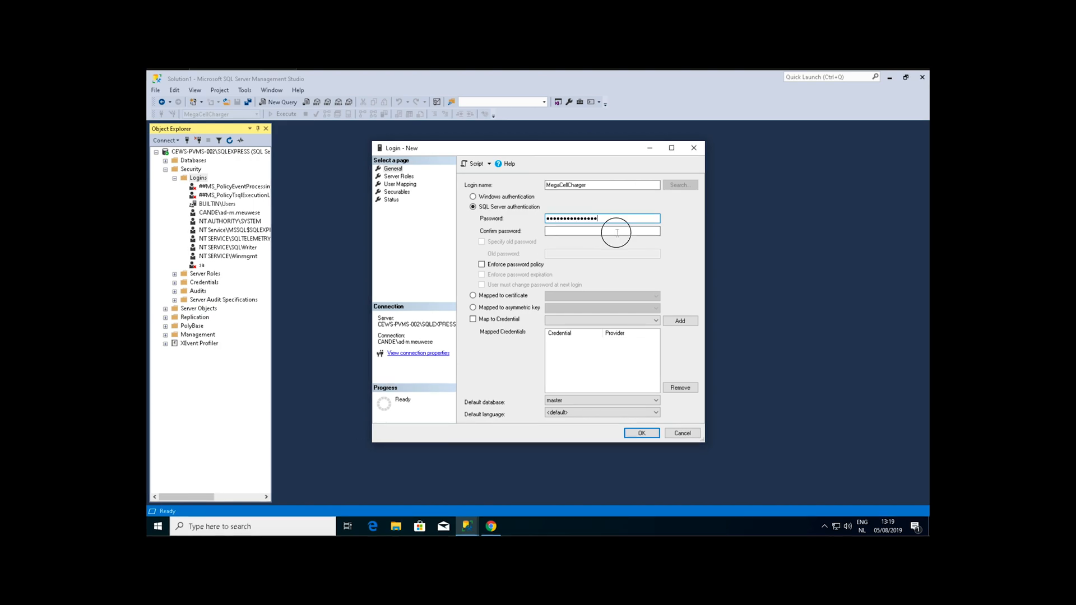
left_click(616, 233)
key("ctrl+v")
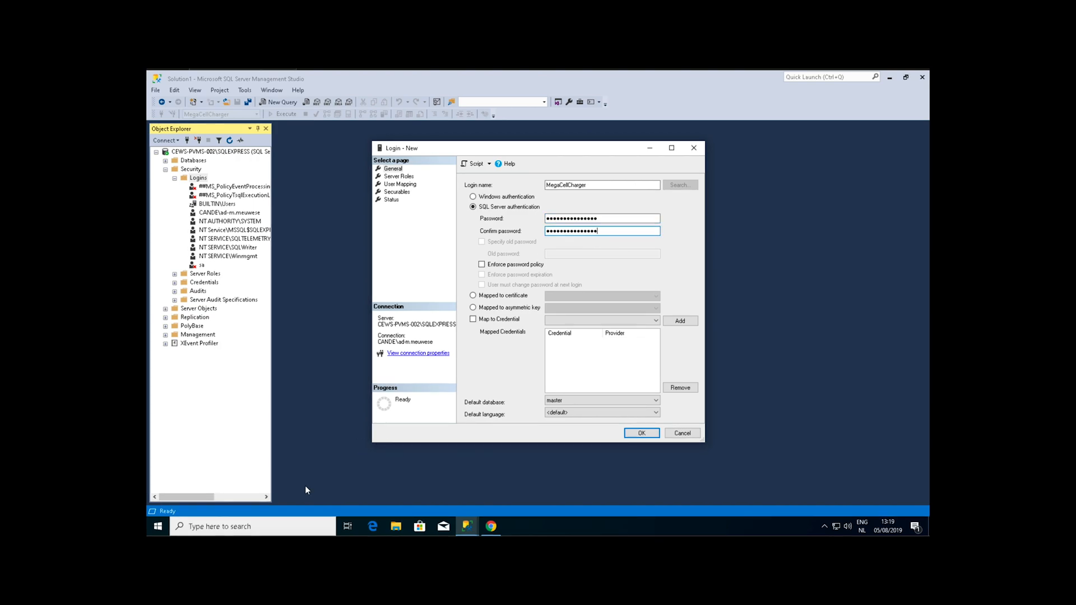
Open the SqlSettings text file from the Documents folder in Notepad
left_click(161, 526)
type("notepad")
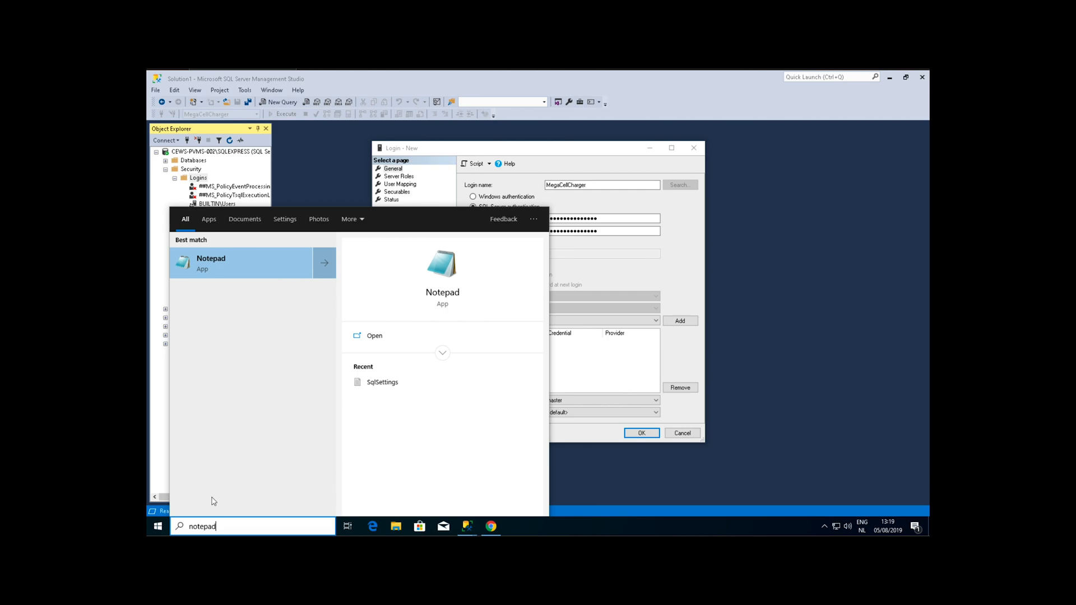
key("Return")
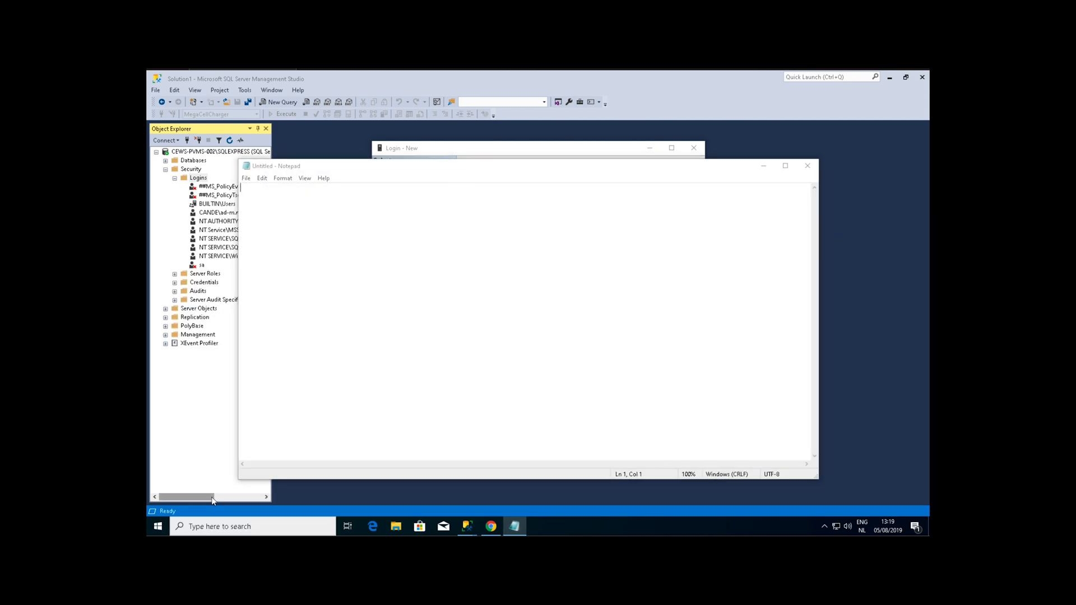
key("ctrl+o")
double_click(351, 273)
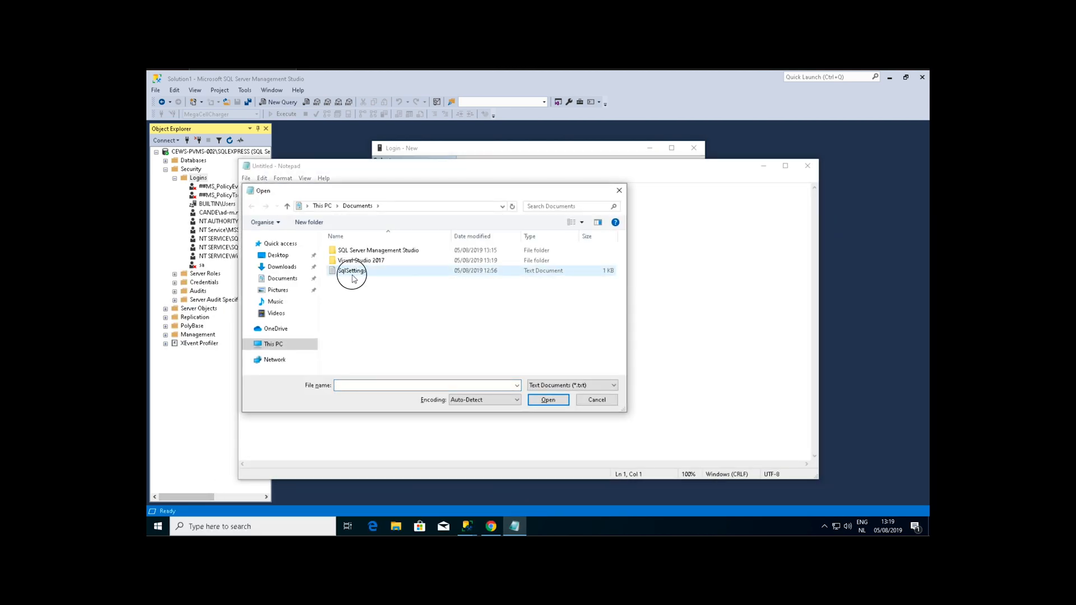
Note the username MegaCellCharger, the login password and the database name MegaCellCharger in SqlSettings, then minimise the file
key("Return")
type("Username MegaCellCharger")
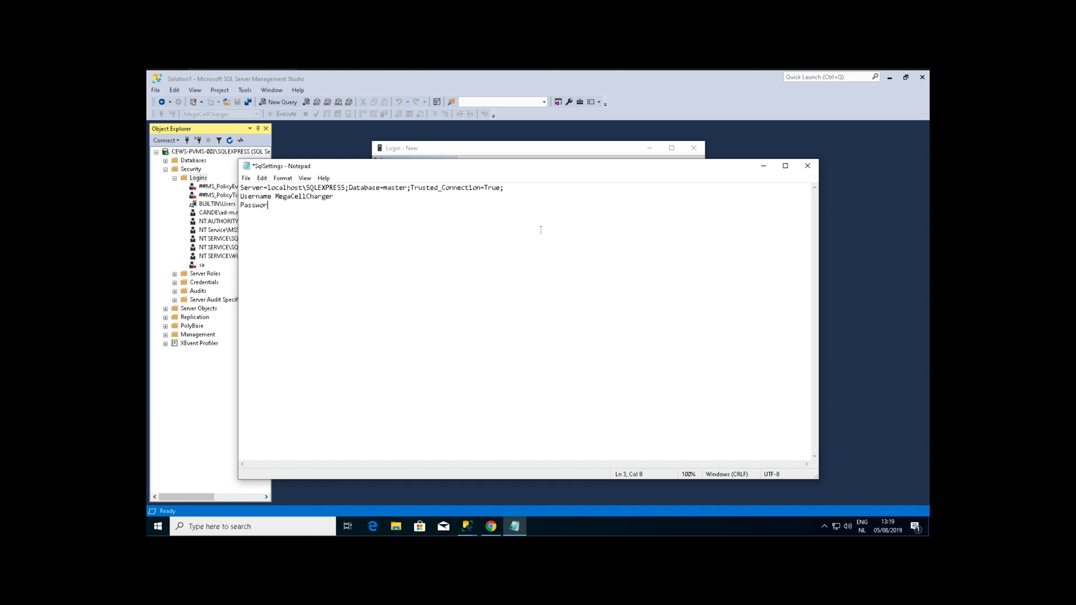
key("ctrl+v")
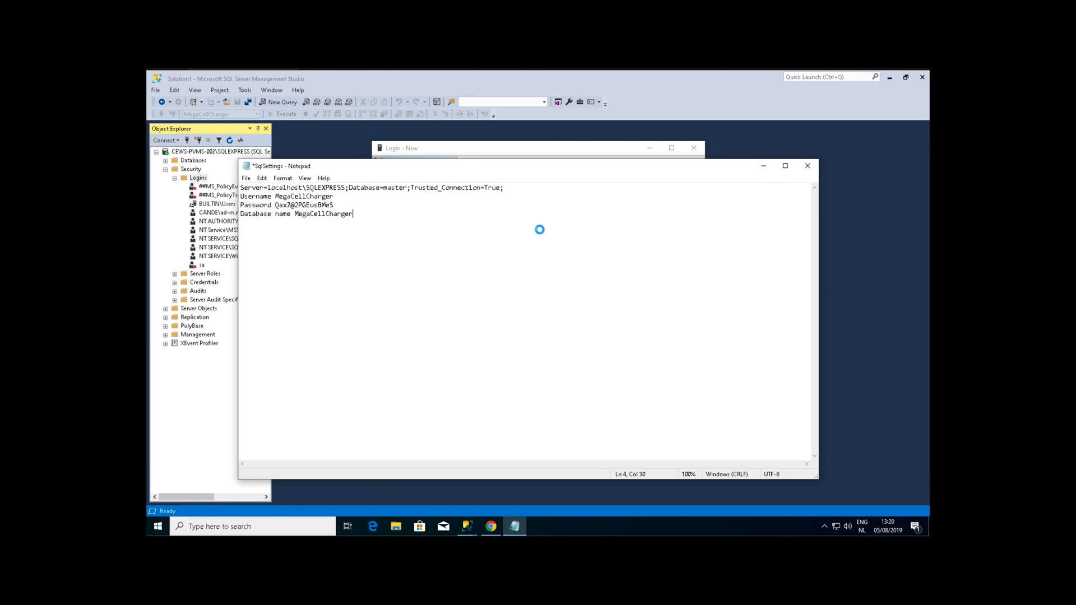
left_click(763, 166)
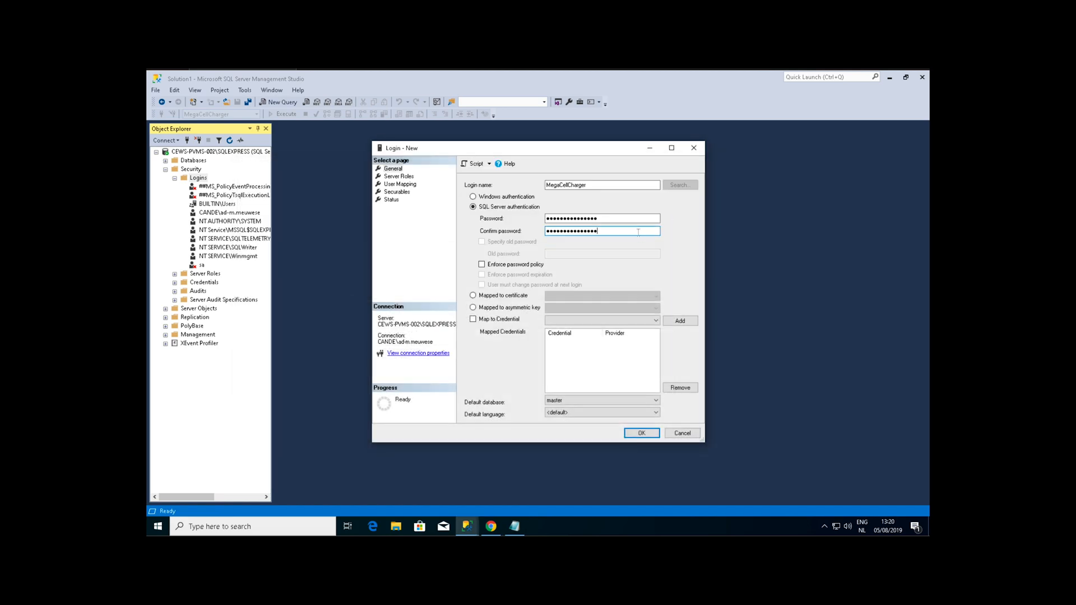
Map the new login to the MegaCellCharger database, create the login, and close SQL Server Management Studio
left_click(402, 177)
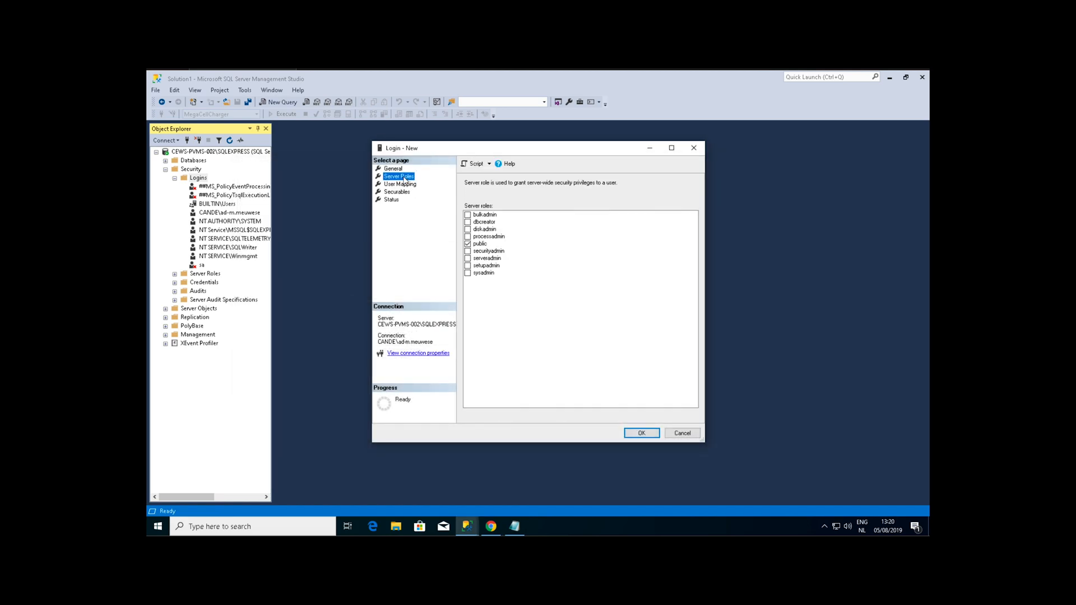
left_click(401, 184)
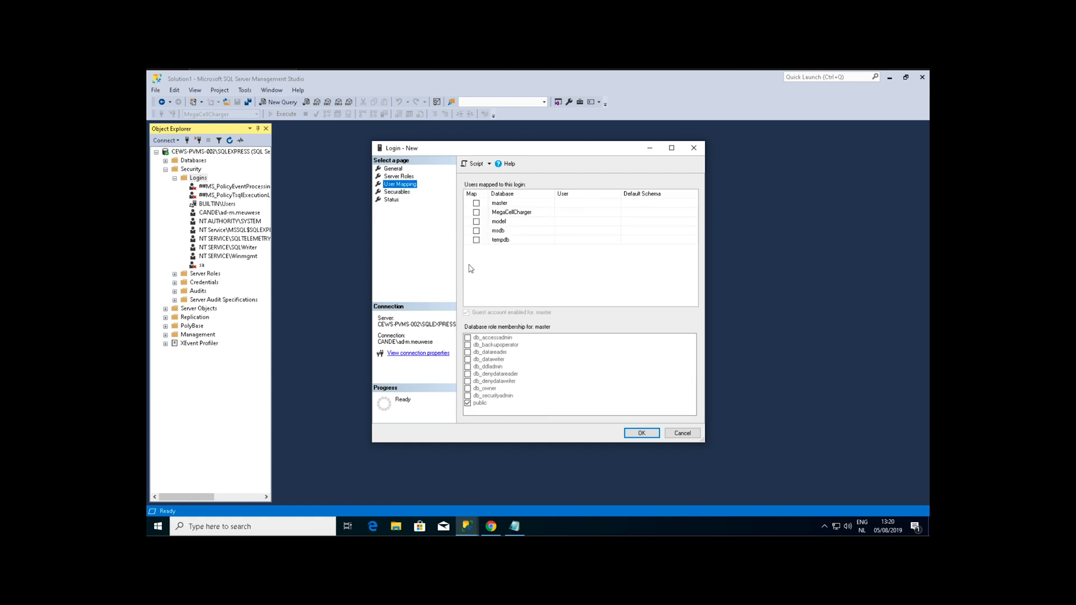
left_click(476, 212)
left_click(629, 433)
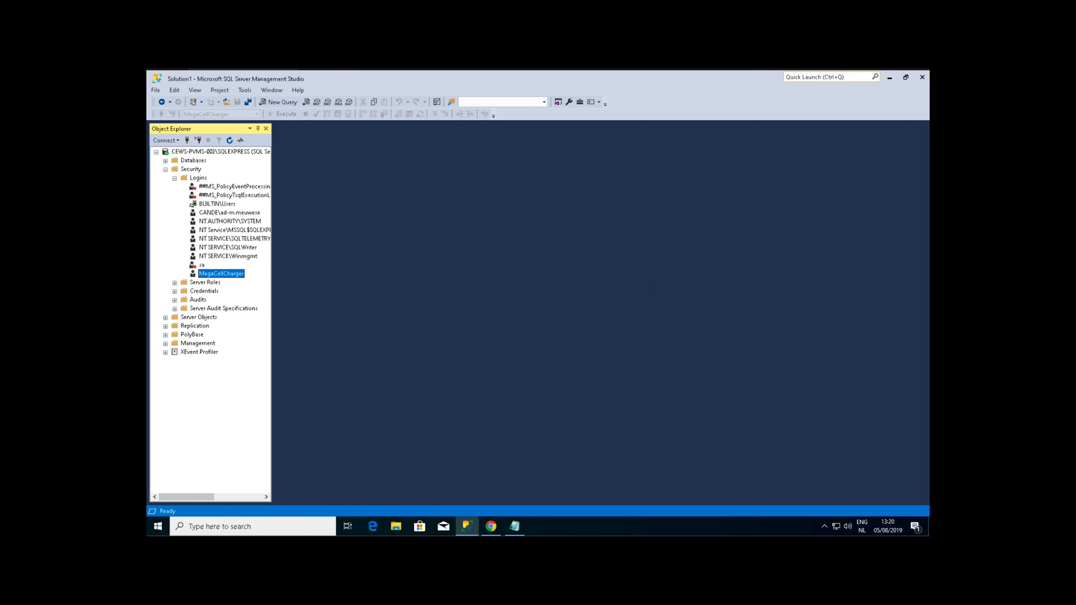
left_click(921, 77)
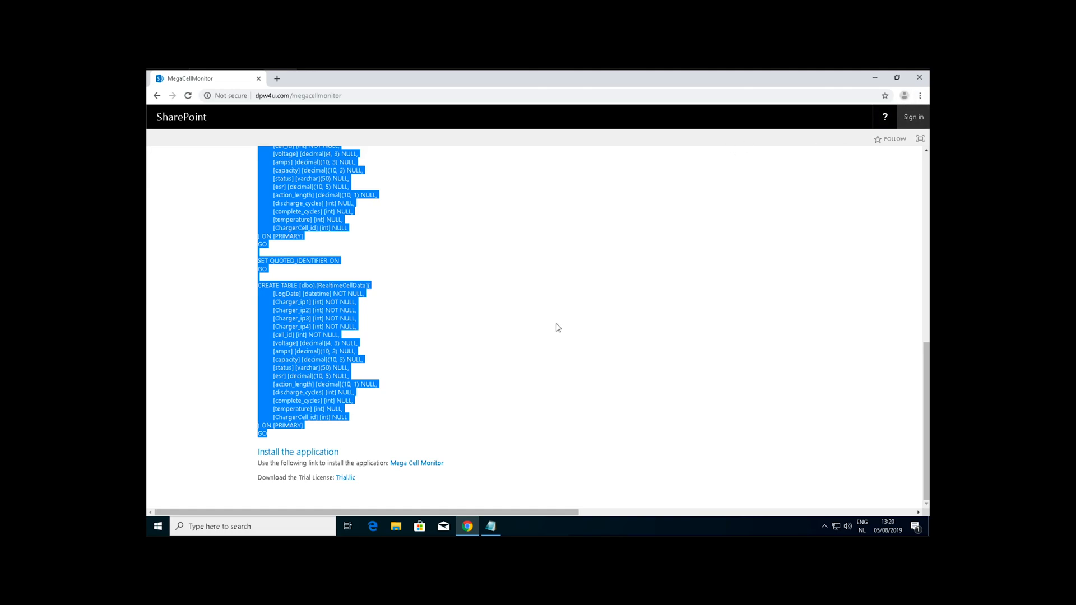
Download setup.exe through the page's Mega Cell Monitor link and run it despite the SmartScreen block
left_click(424, 464)
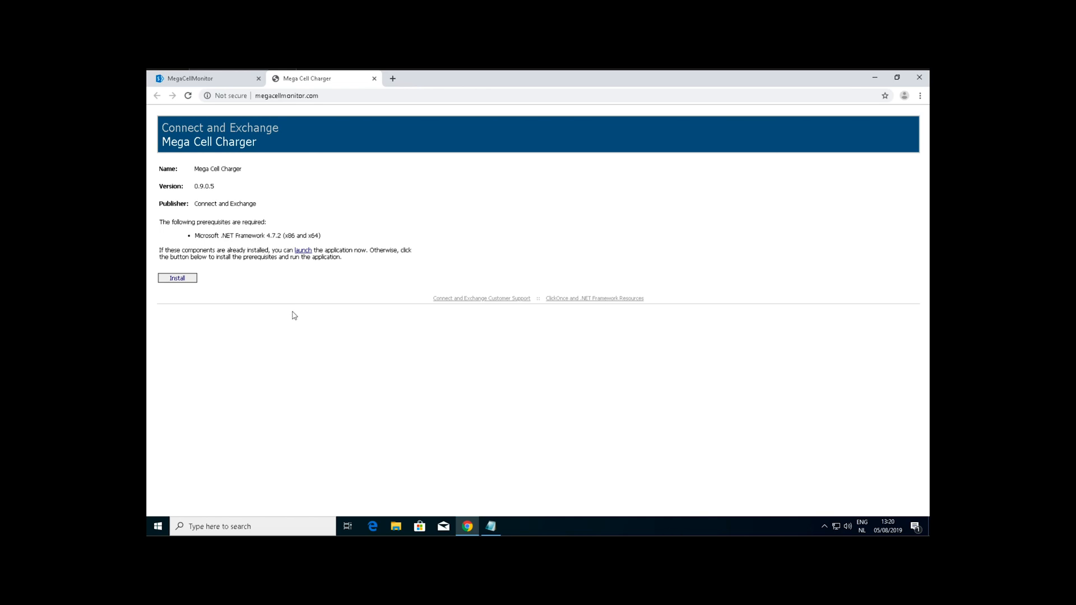
left_click(180, 278)
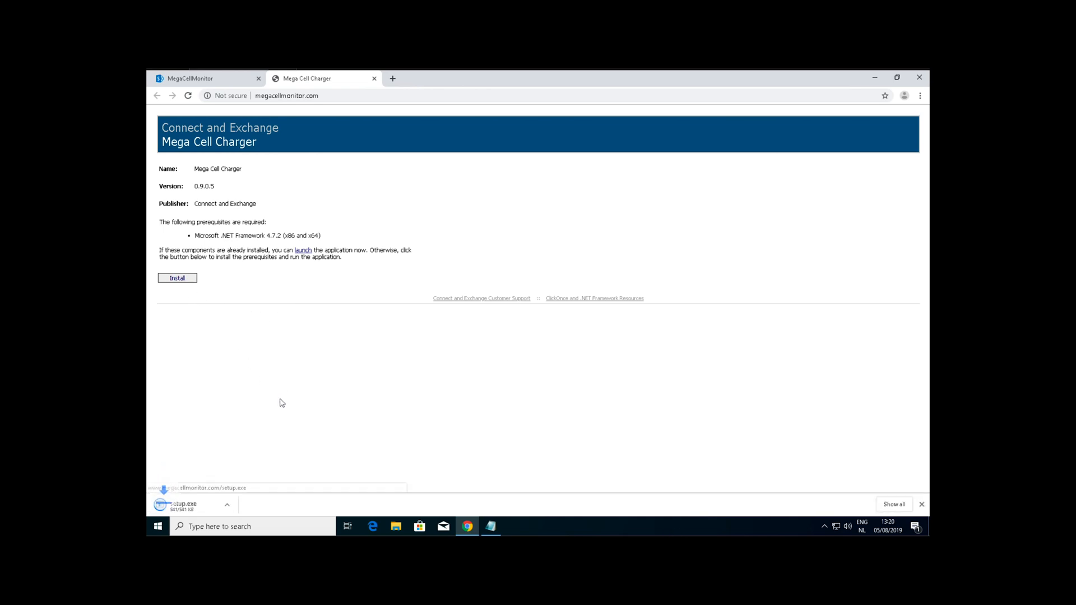
left_click(185, 506)
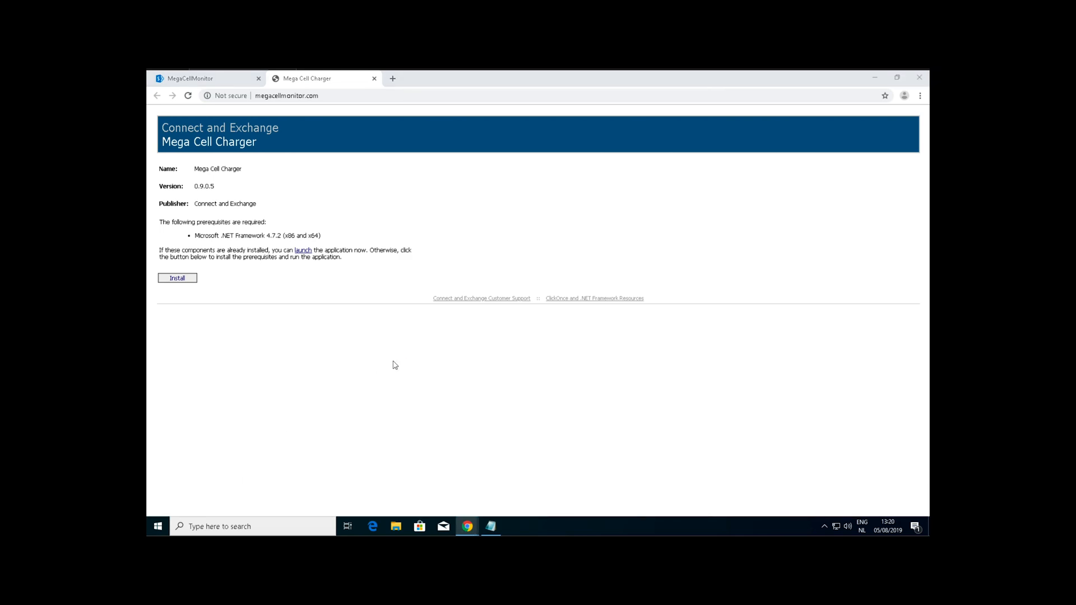
left_click(434, 229)
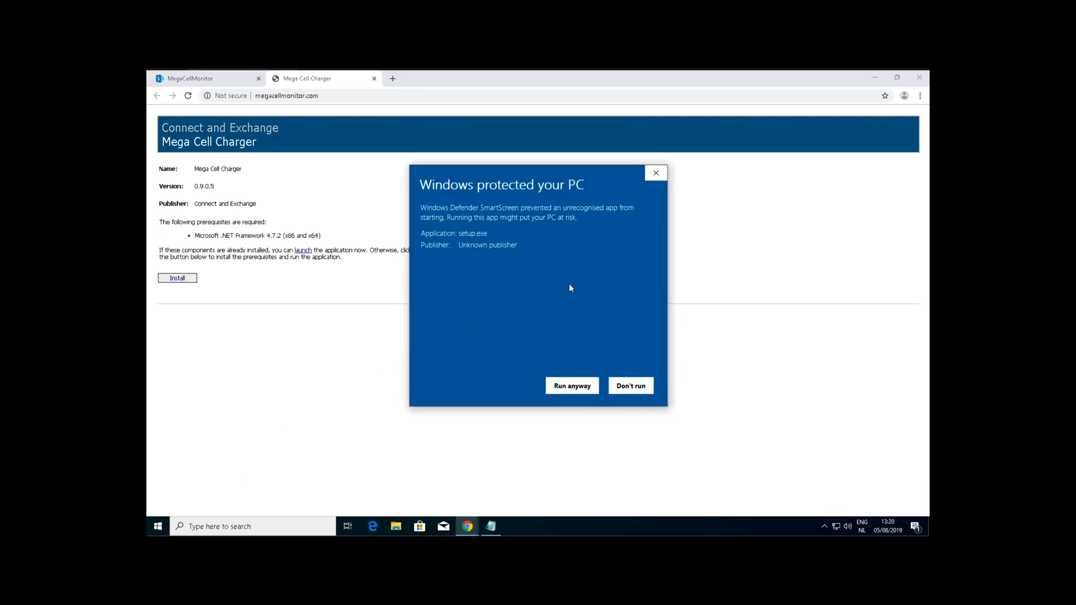
left_click(572, 385)
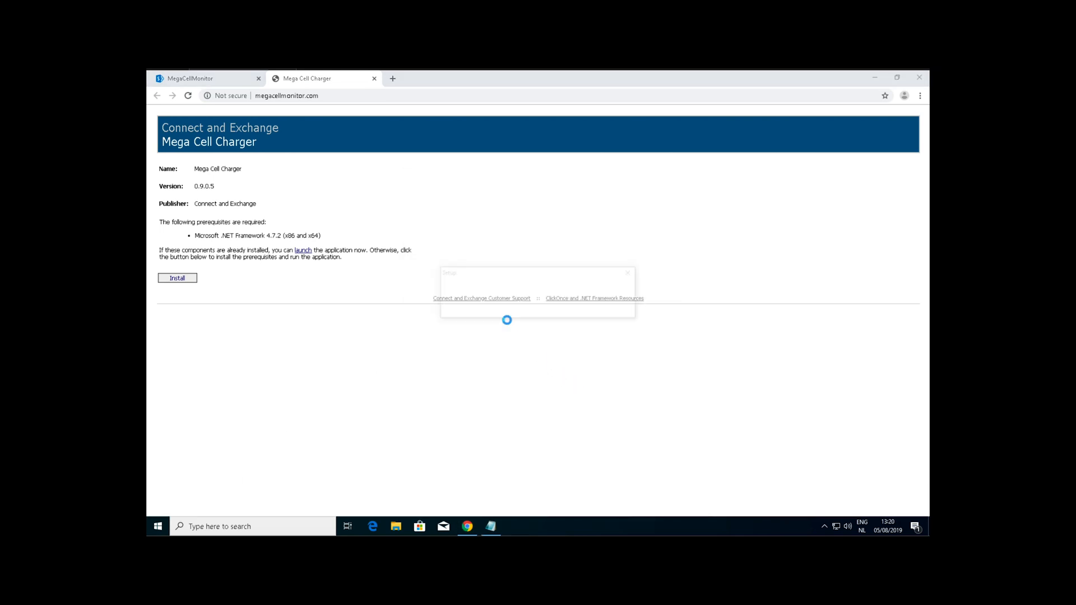
Allow the .NET Framework 4.7.2 setup, install Mega Cell Charger and let MegaCellMonitor.exe run despite the SmartScreen block
left_click(502, 398)
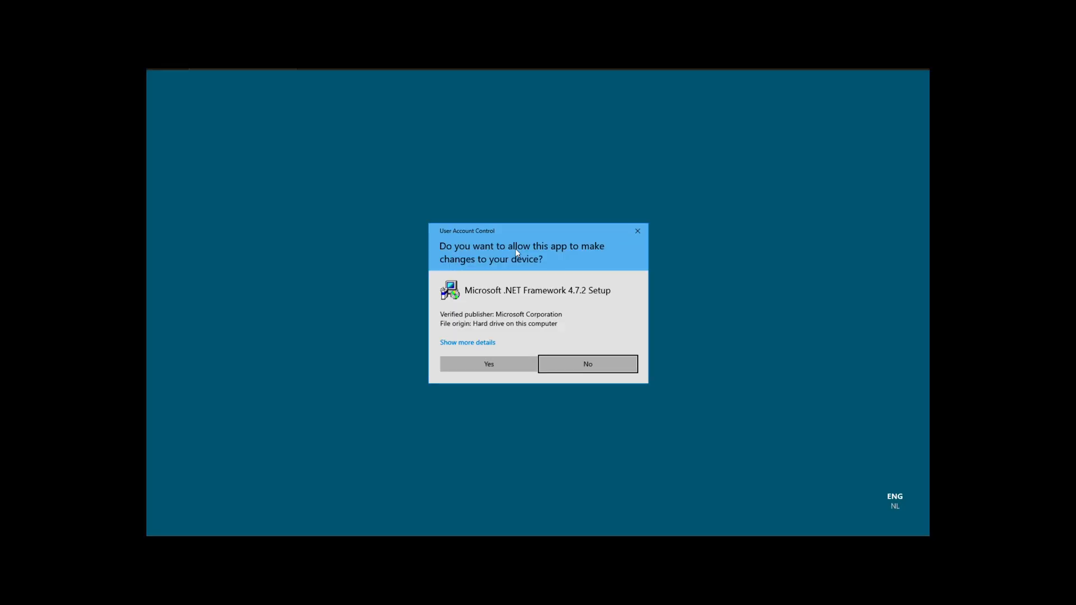
left_click(494, 363)
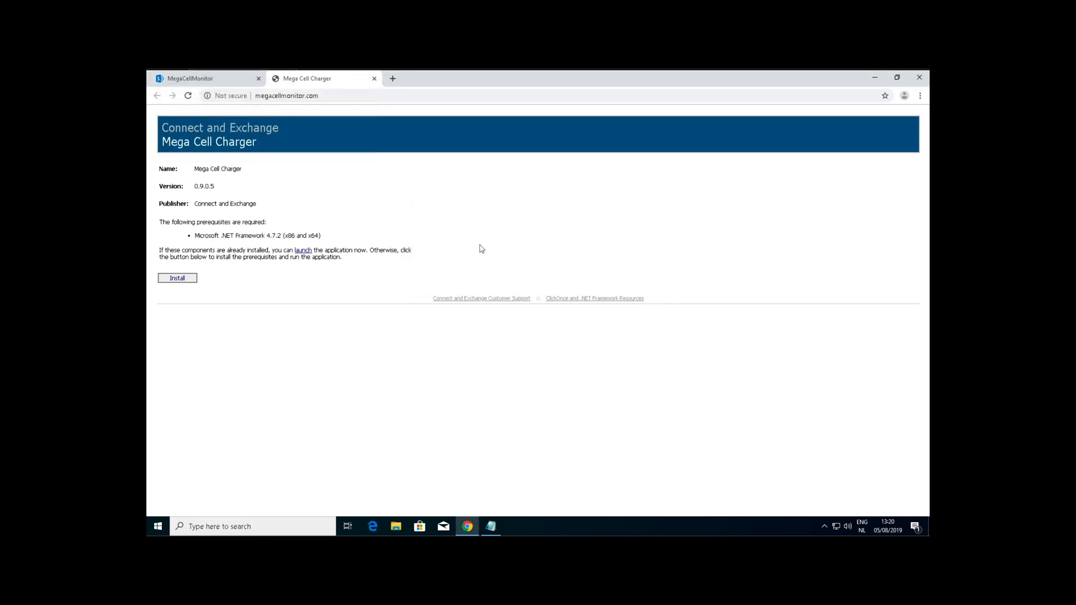
left_click(377, 227)
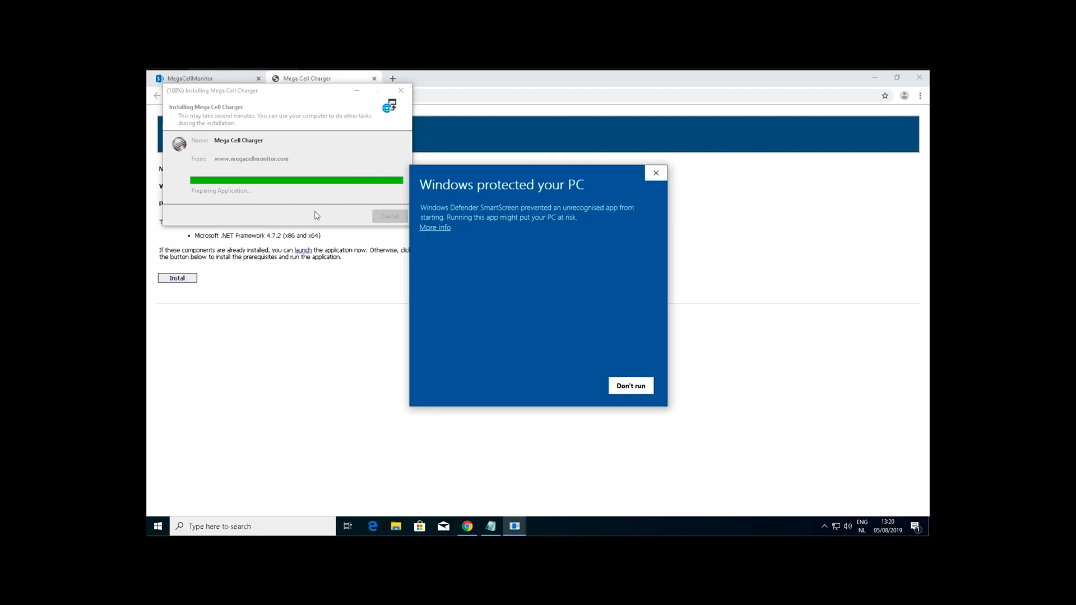
left_click(436, 227)
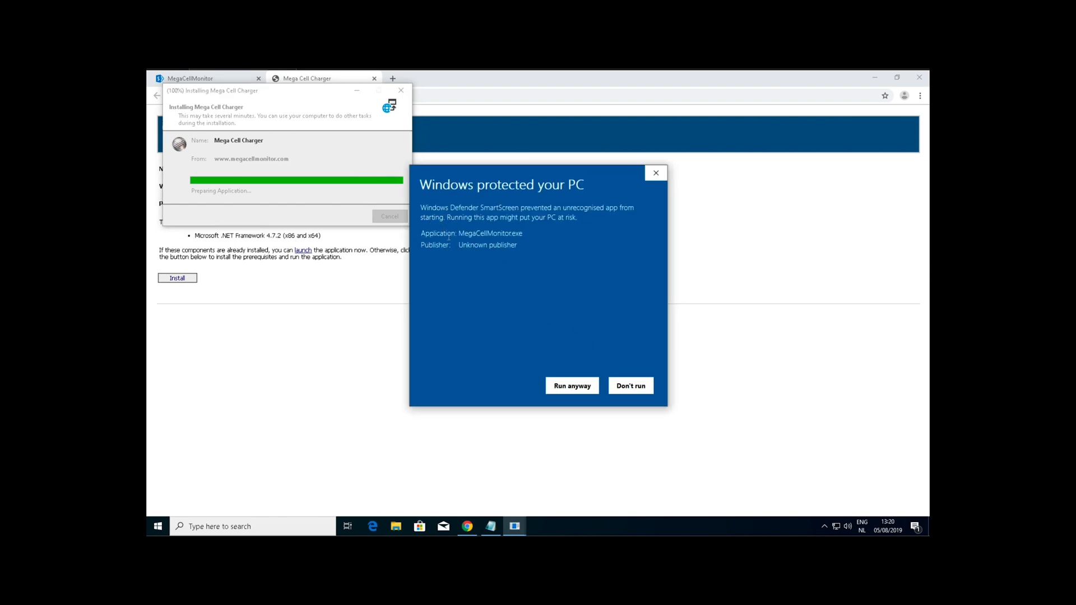
left_click(570, 386)
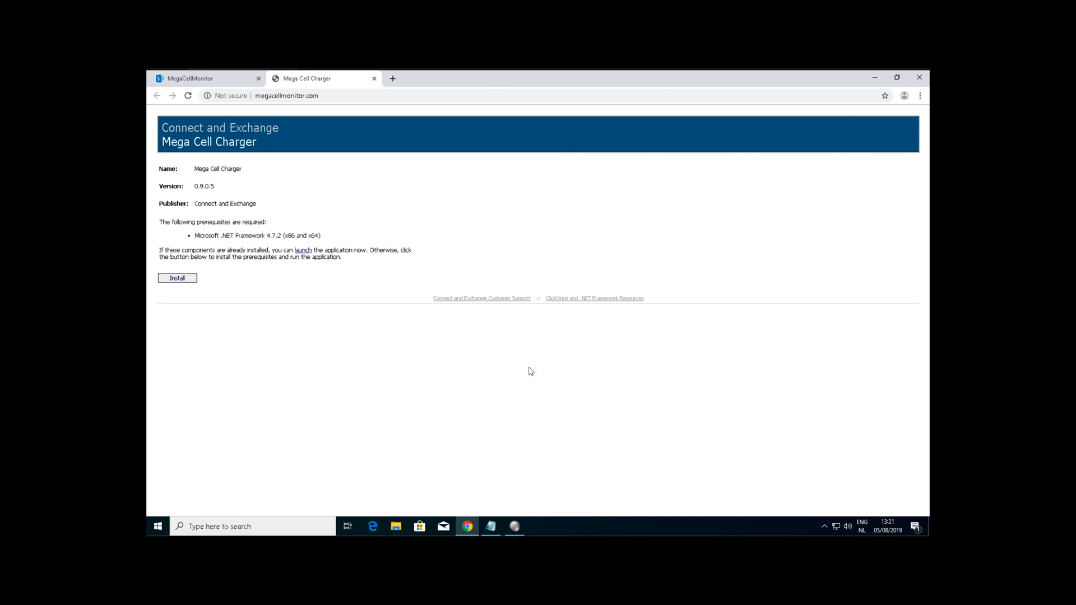
Switch to the launched Mega Cell Monitor application and dismiss its message
left_click(515, 530)
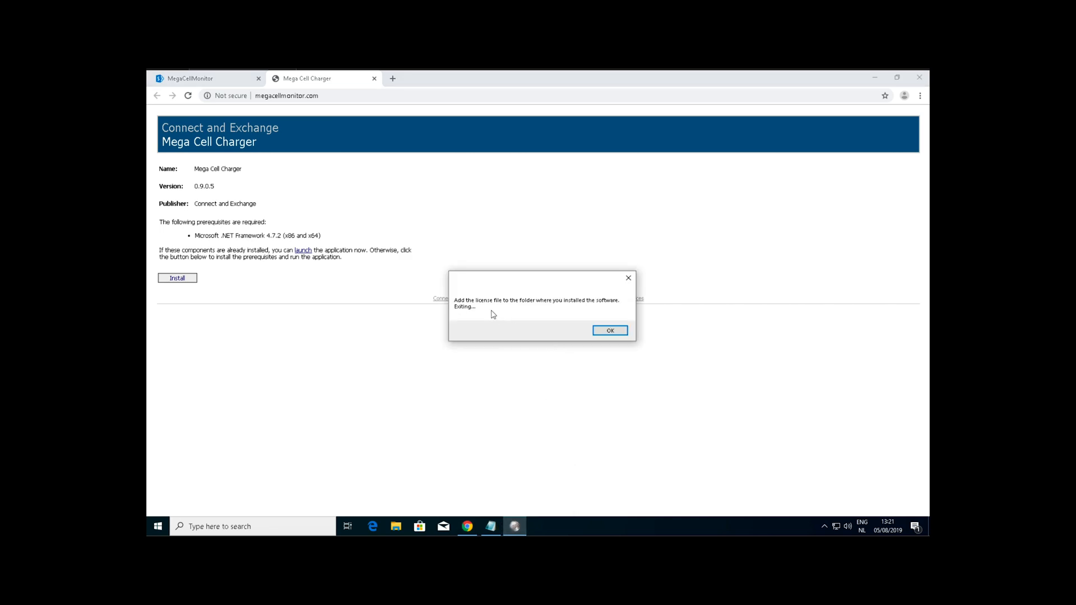
left_click(622, 332)
left_click(568, 331)
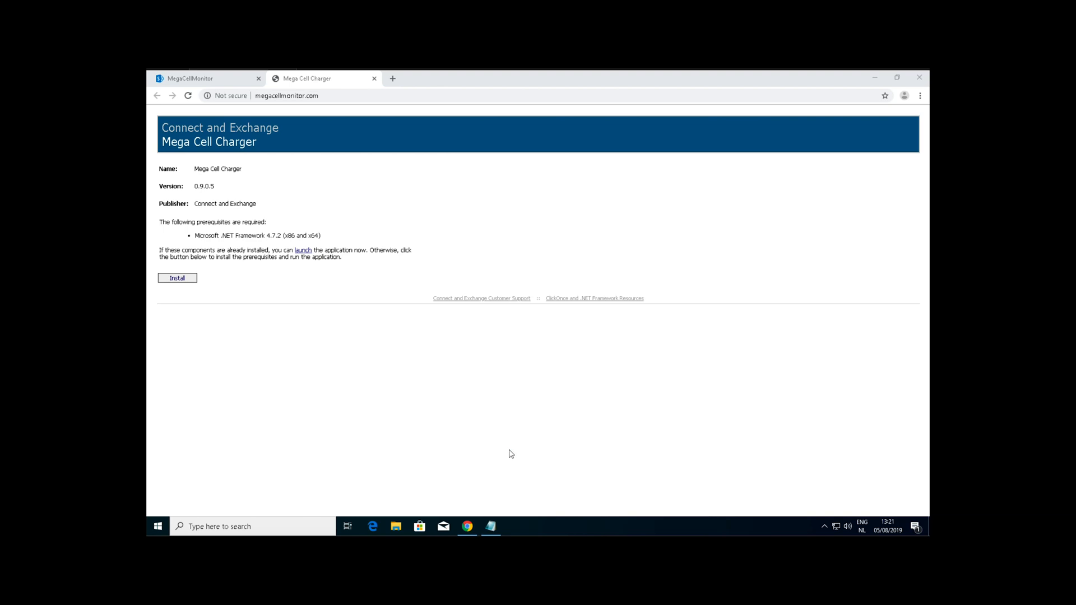
Open the Connect and Exchange folder on Local Disk (C:) in File Explorer
left_click(396, 526)
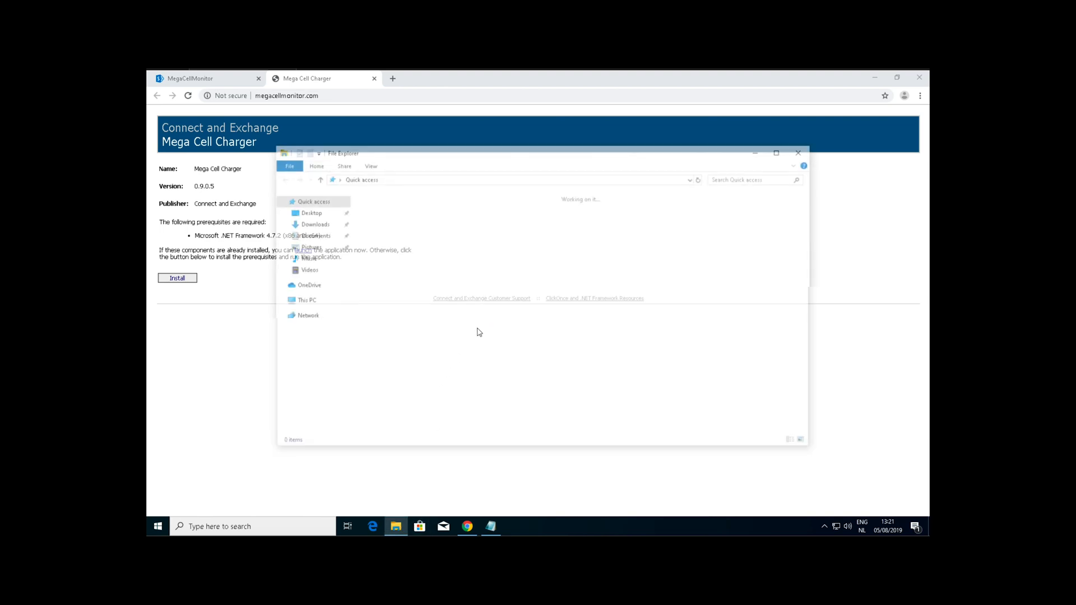
left_click(302, 300)
left_click(407, 302)
double_click(407, 302)
double_click(396, 210)
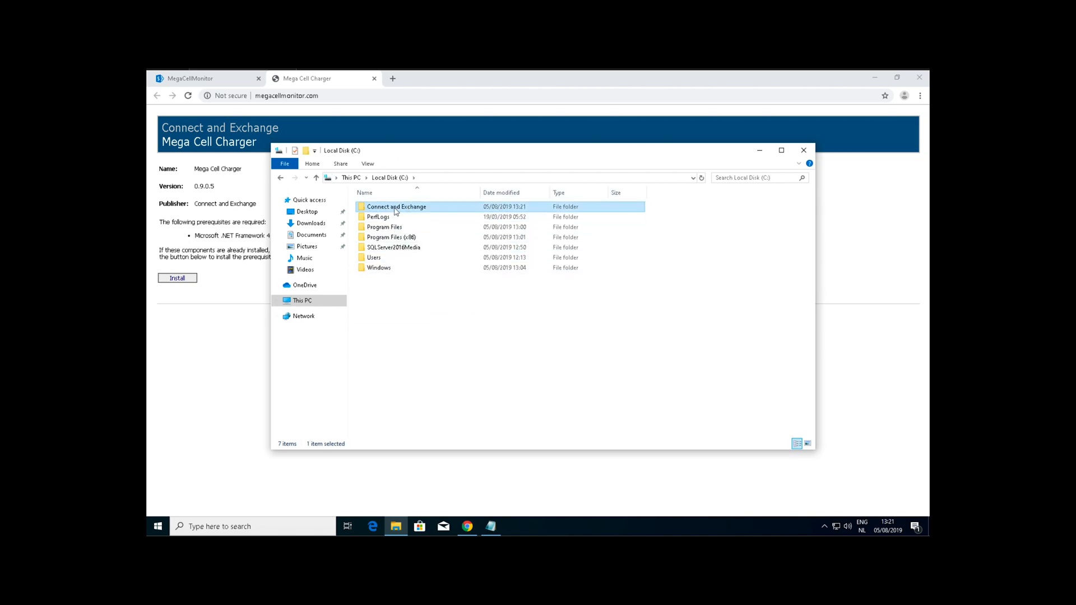
Download the Trial.lic license file from the MegaCellMonitor web page and copy it in the Downloads folder
left_click(230, 330)
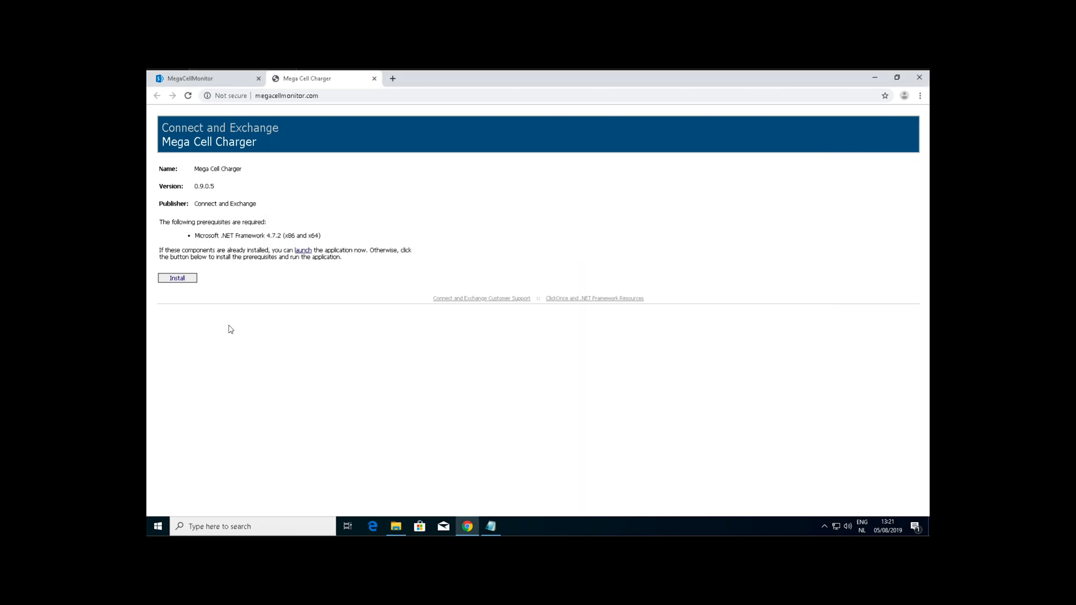
left_click(213, 79)
left_click(344, 478)
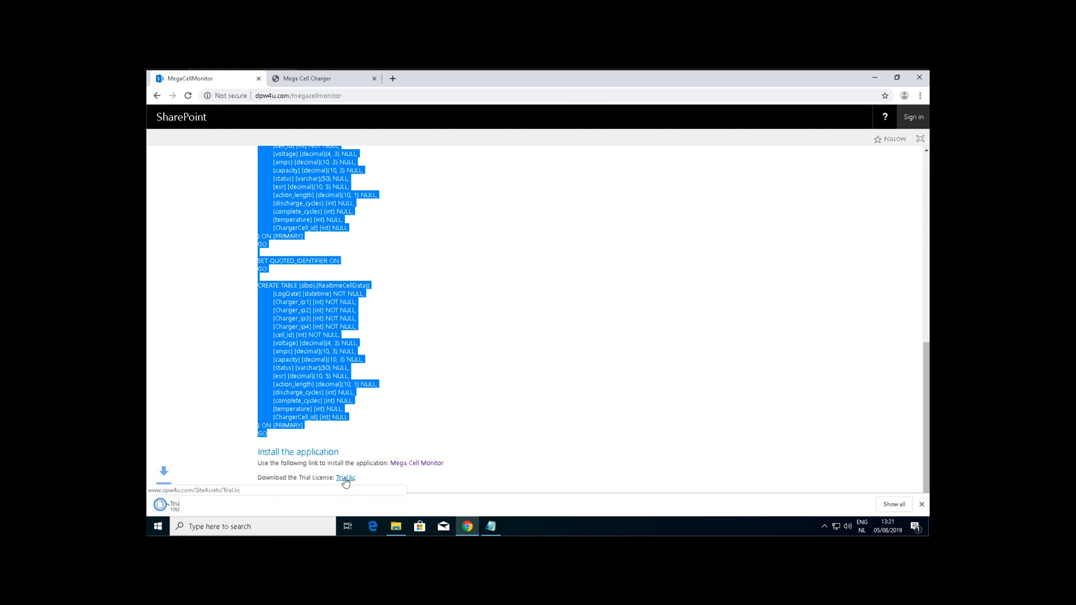
left_click(245, 506)
left_click(283, 474)
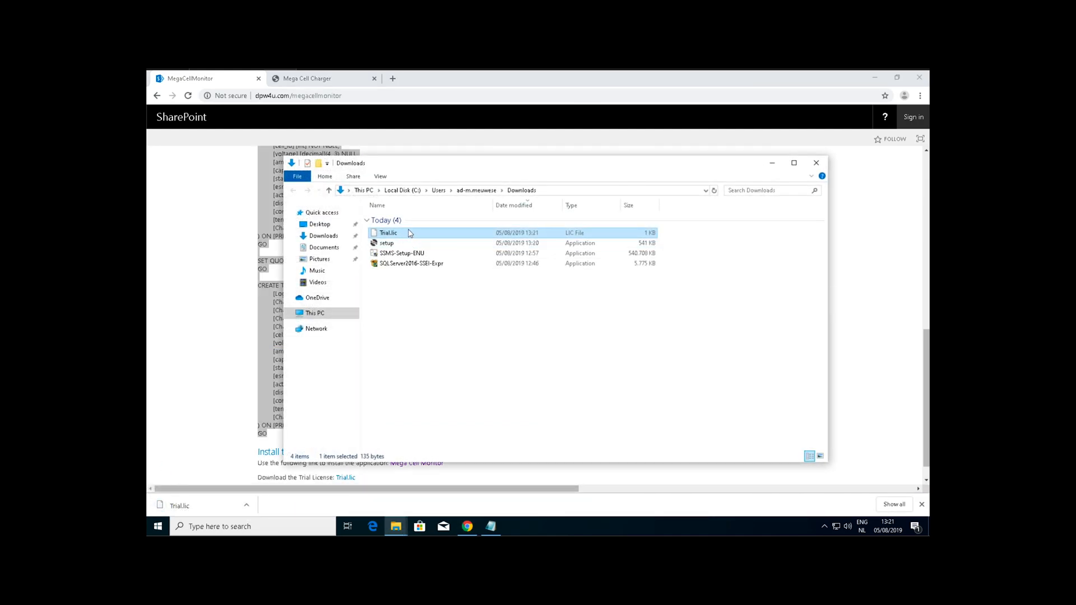
right_click(408, 235)
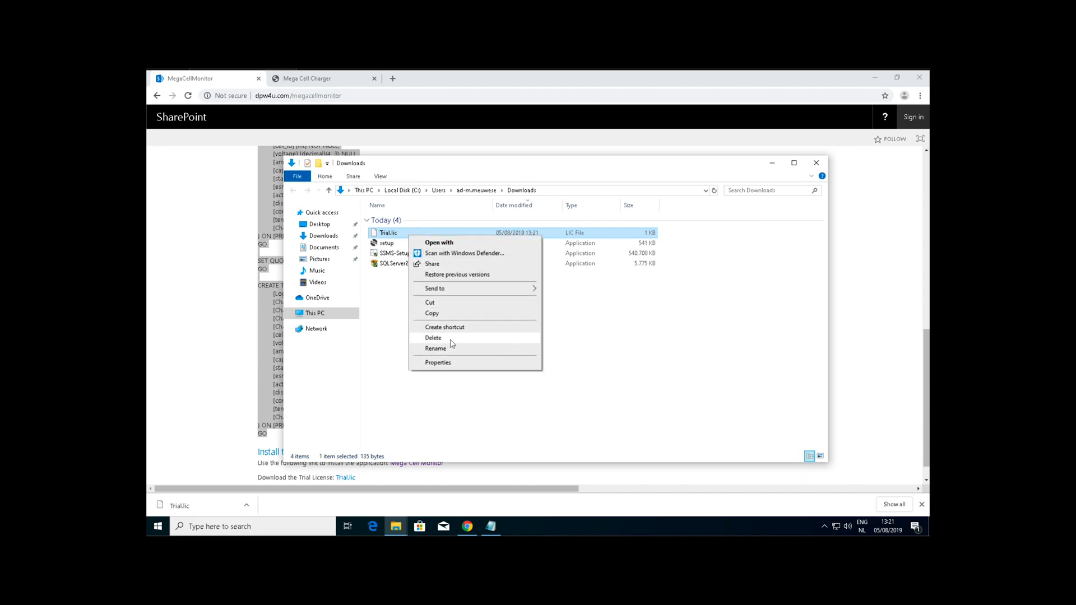
left_click(464, 318)
Paste Trial.lic into the C:\Connect and Exchange folder
left_click(396, 527)
left_click(360, 497)
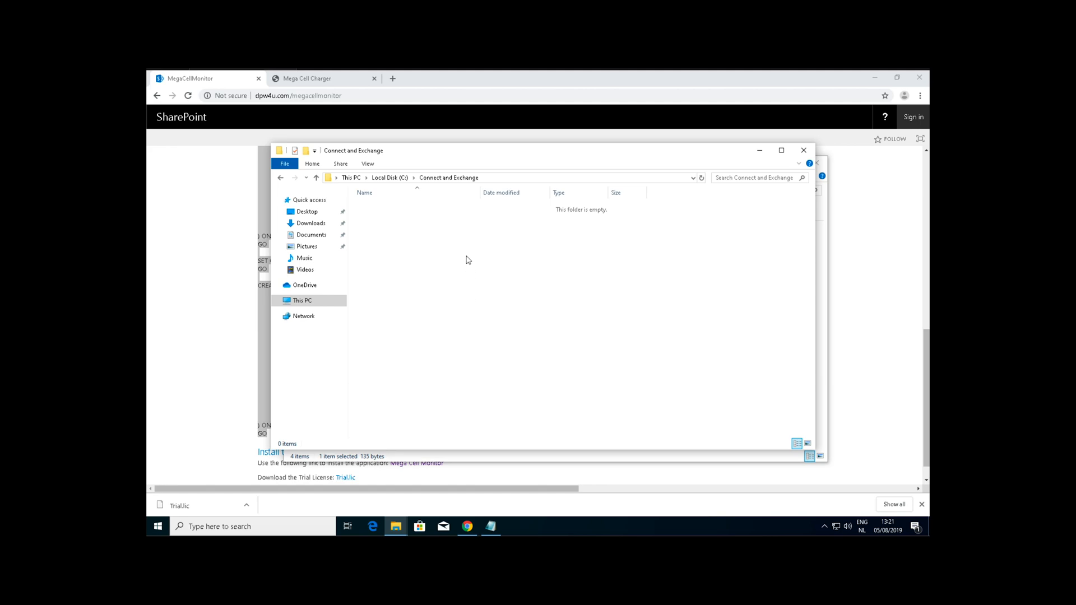
right_click(446, 305)
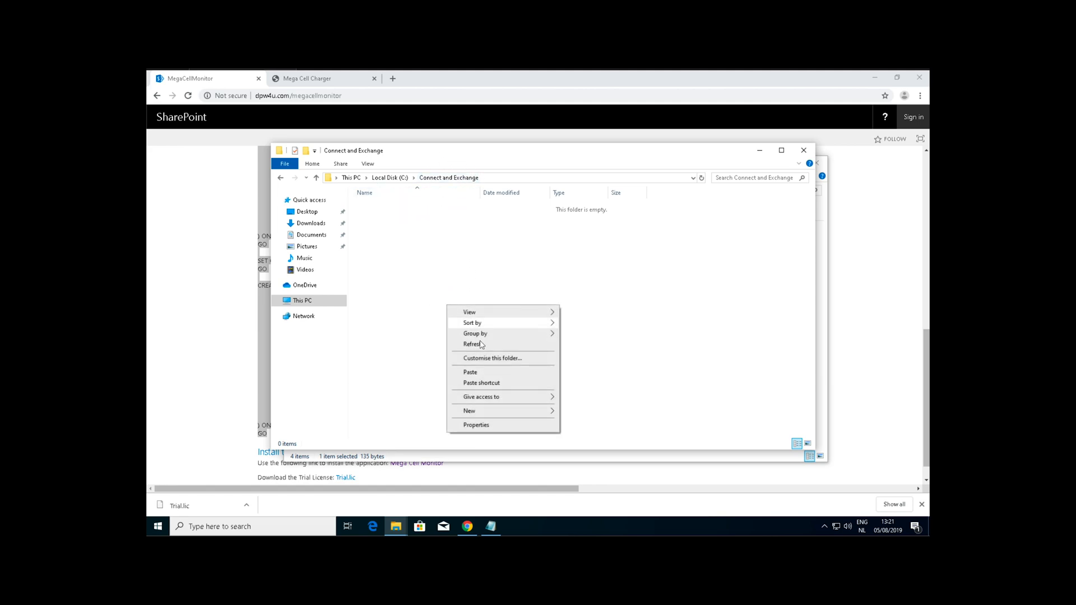
left_click(475, 372)
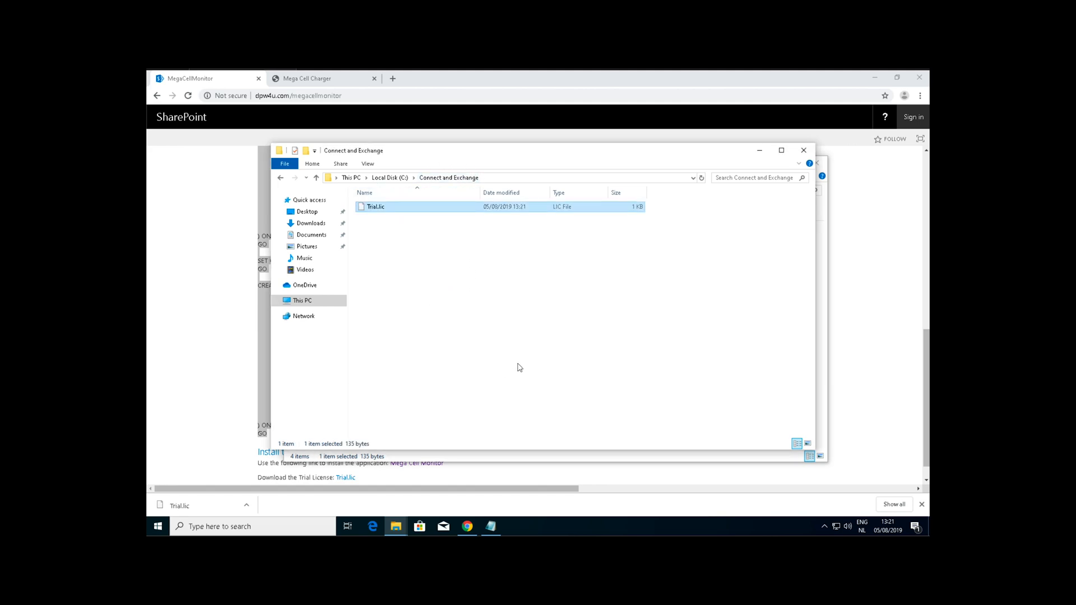
Launch the installed Mega Cell Monitor application and maximise its window
left_click(158, 526)
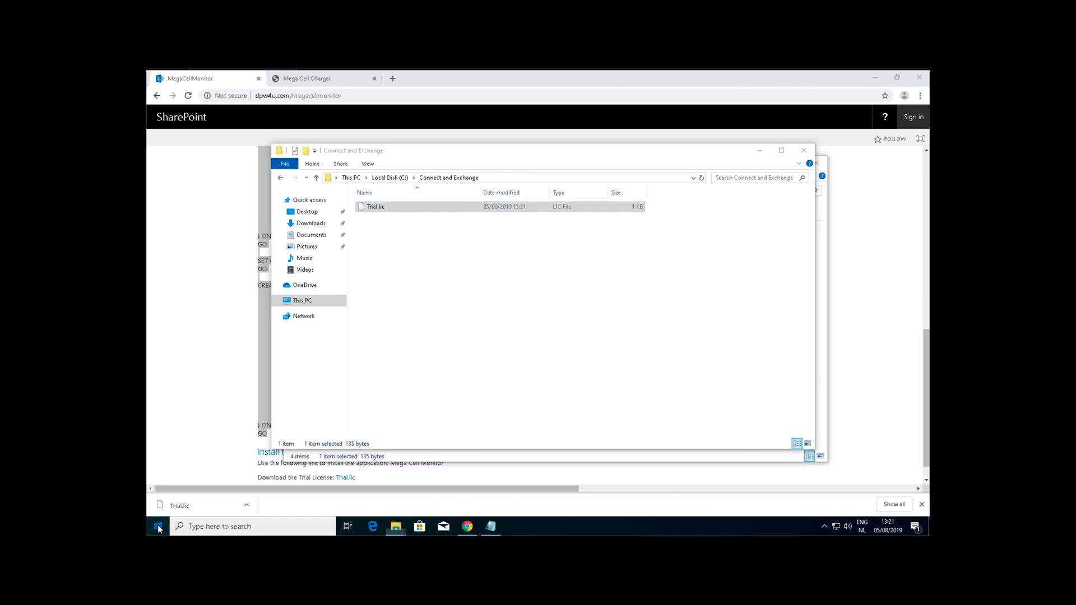
left_click(224, 237)
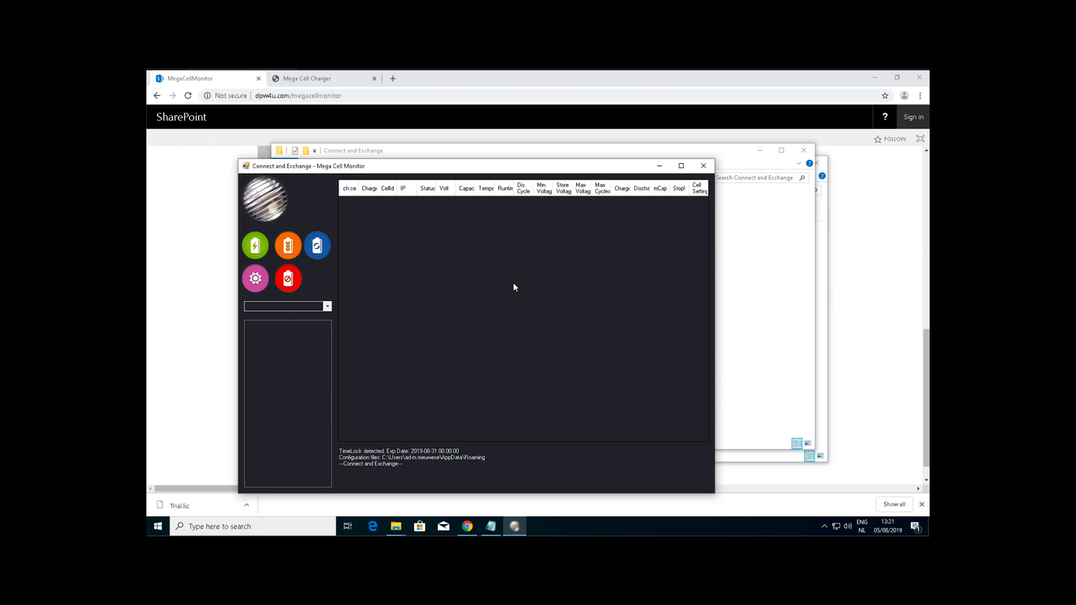
left_click(680, 166)
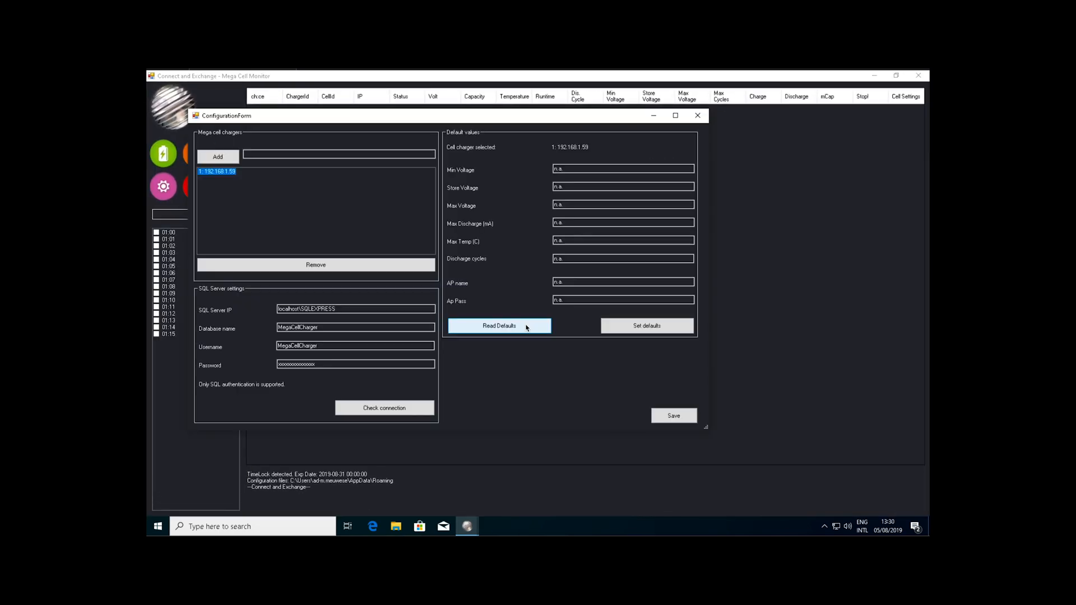
Read the default values of cell charger 1: 192.168.1.59 into the configuration form
left_click(526, 327)
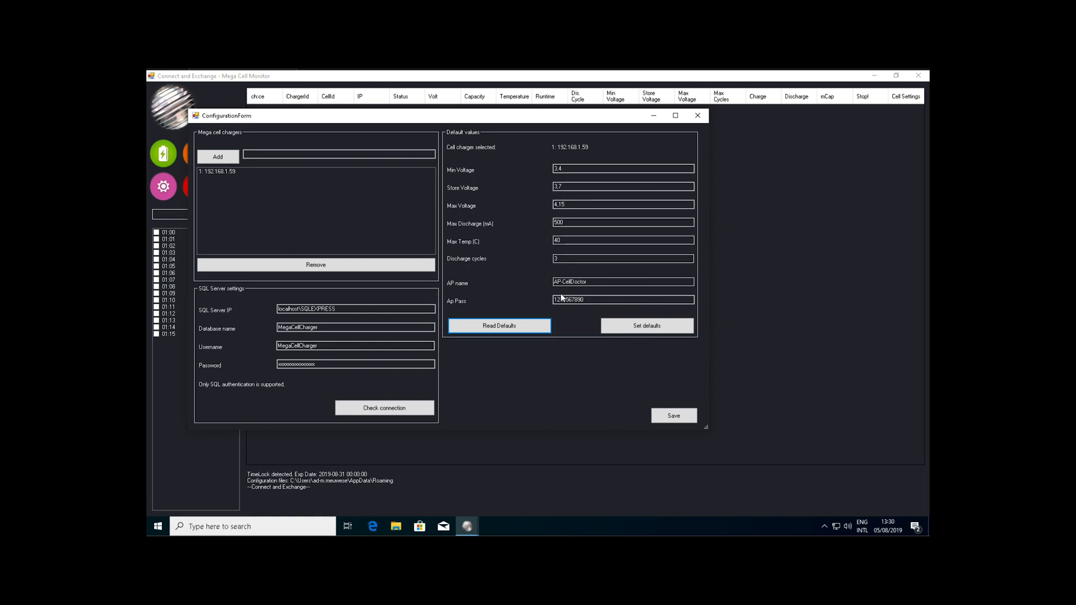
Add the cell charger 192.168.1.36 to the charger list and read its default values into the form
left_click(294, 156)
type("192")
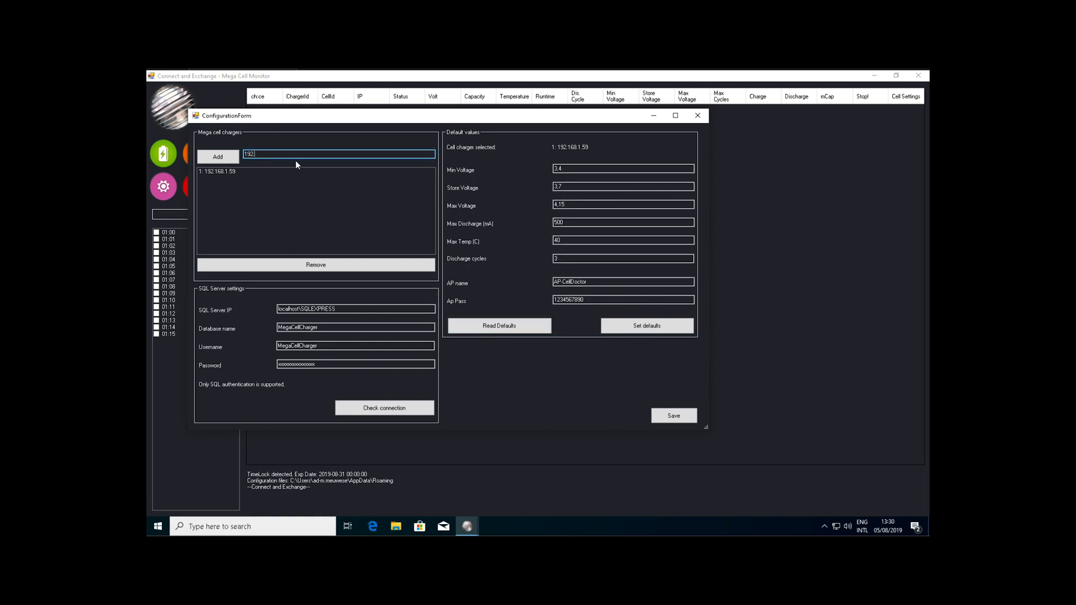
type(".168.1.")
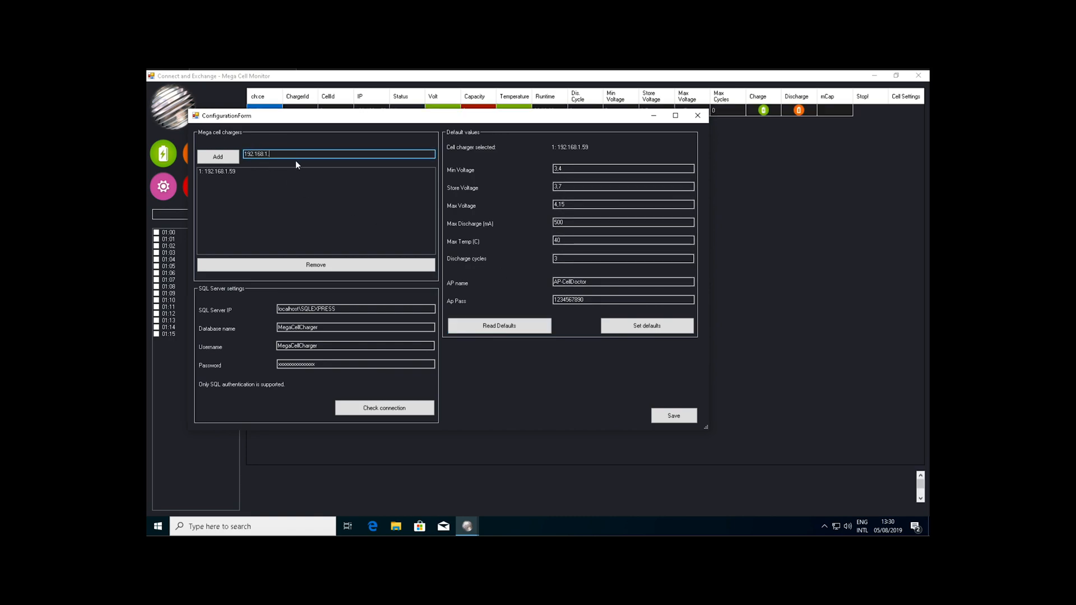
type("36")
left_click(218, 157)
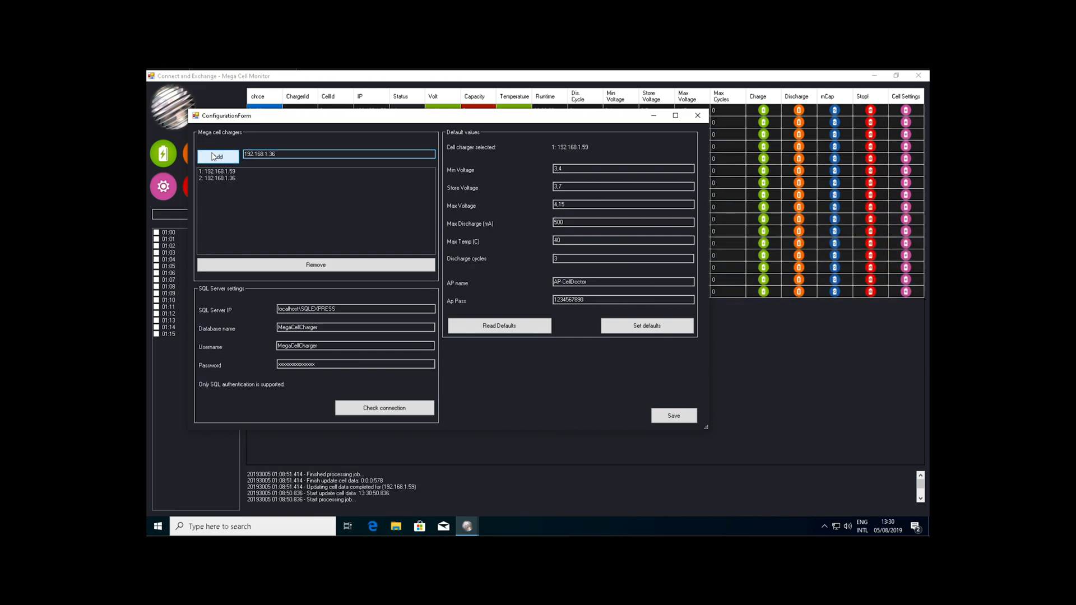
left_click(225, 179)
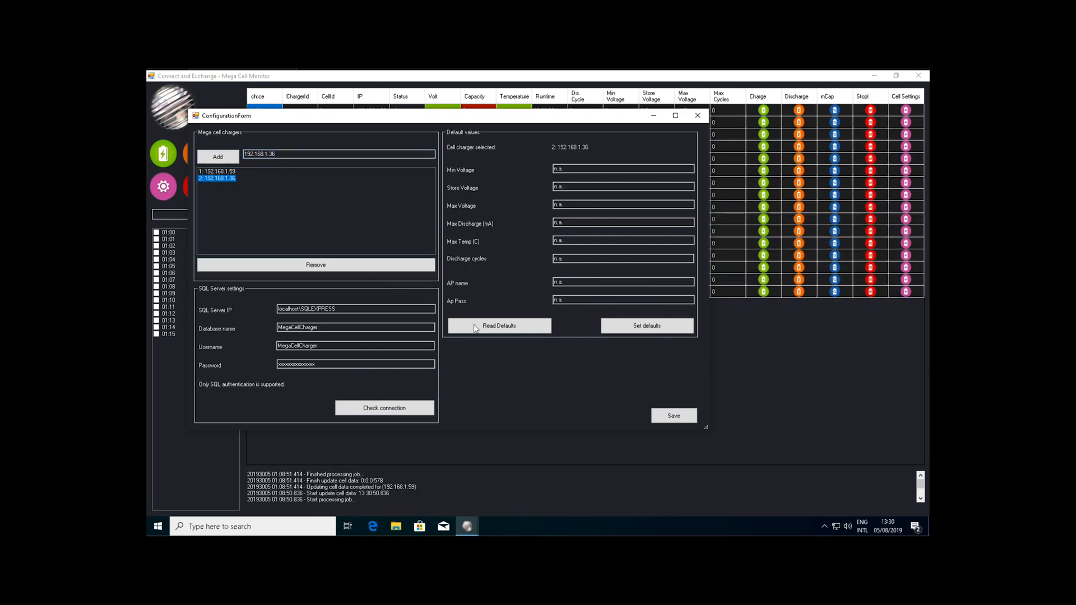
left_click(496, 328)
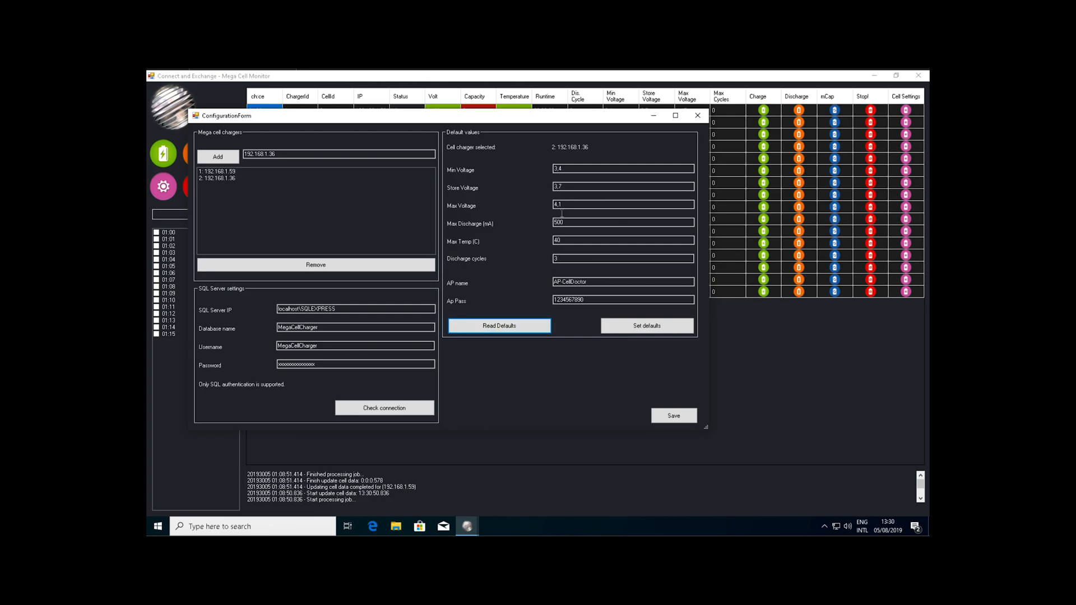
Add the cell charger 192.168.1.122 to the charger list and try to read its default values
left_click(286, 154)
type("122")
left_click(217, 157)
left_click(235, 186)
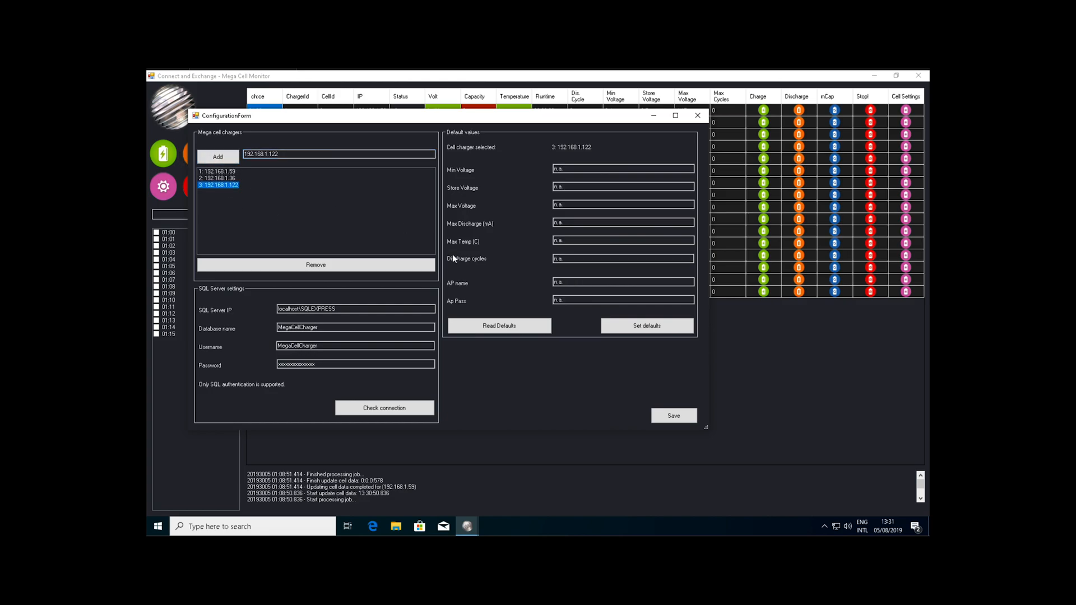
left_click(507, 325)
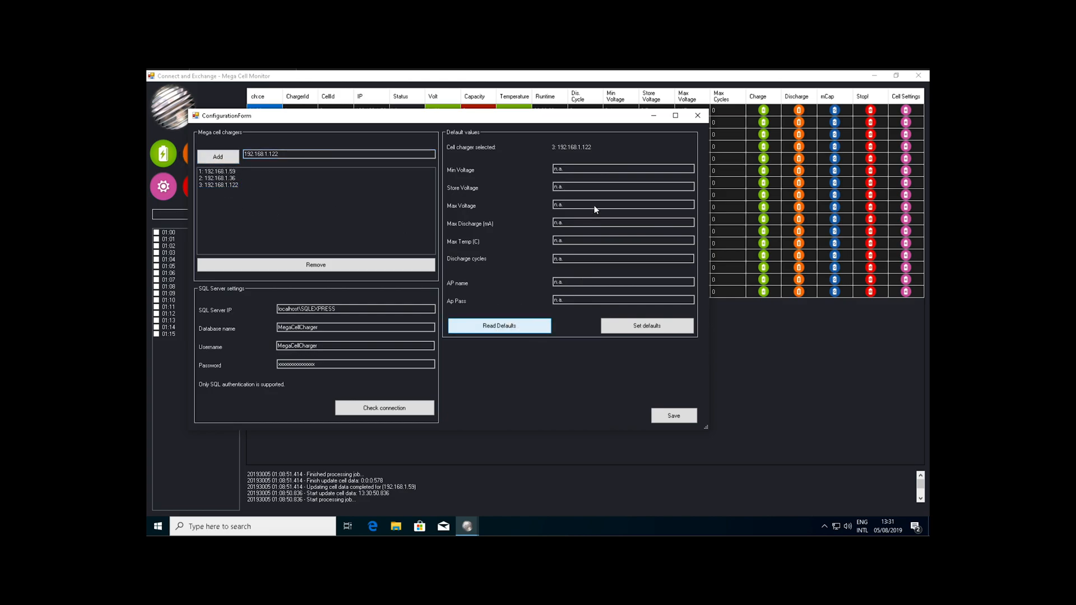
left_click(506, 328)
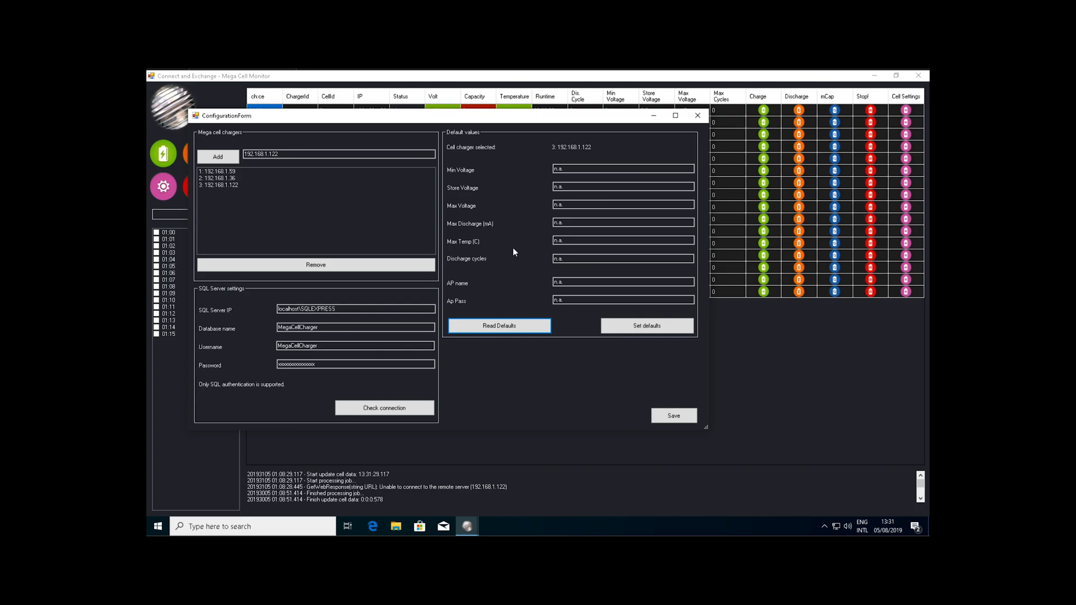
left_click(236, 185)
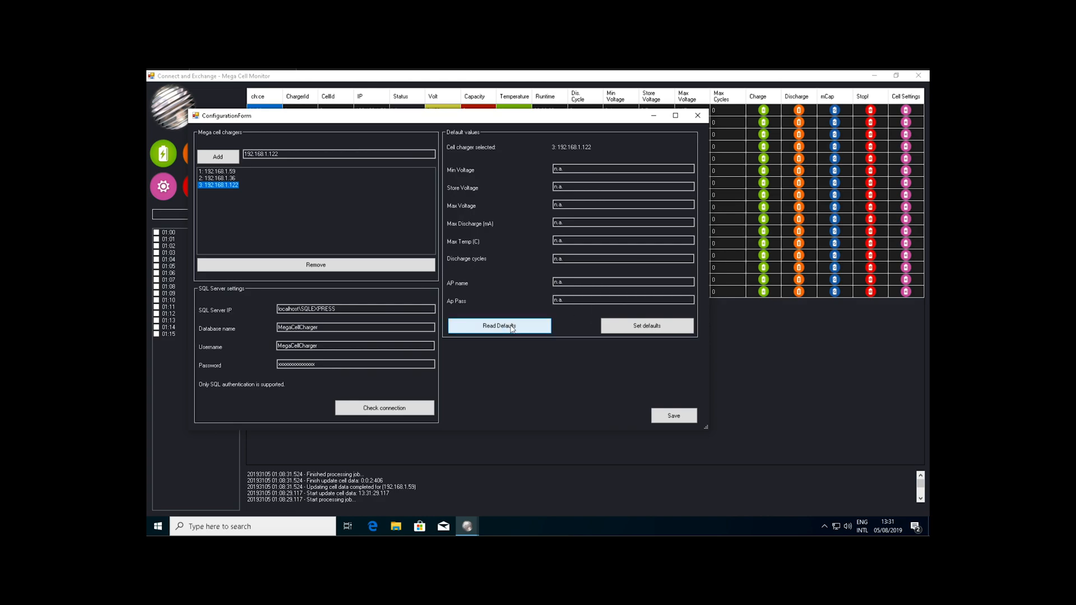
left_click(511, 328)
Save the configuration and start mCap on all cells of both chargers
left_click(673, 415)
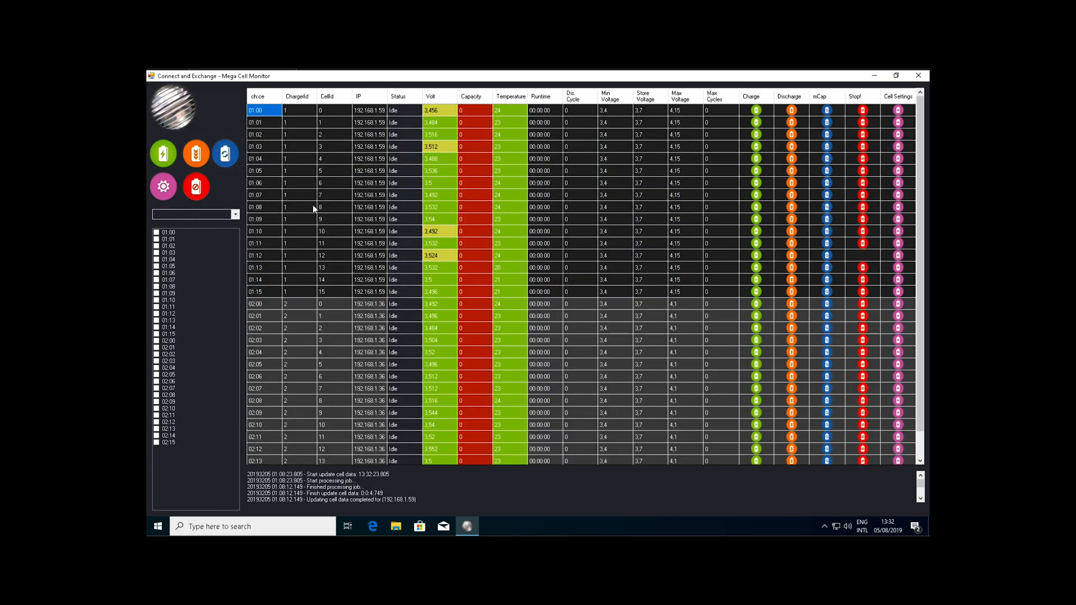
left_click(235, 214)
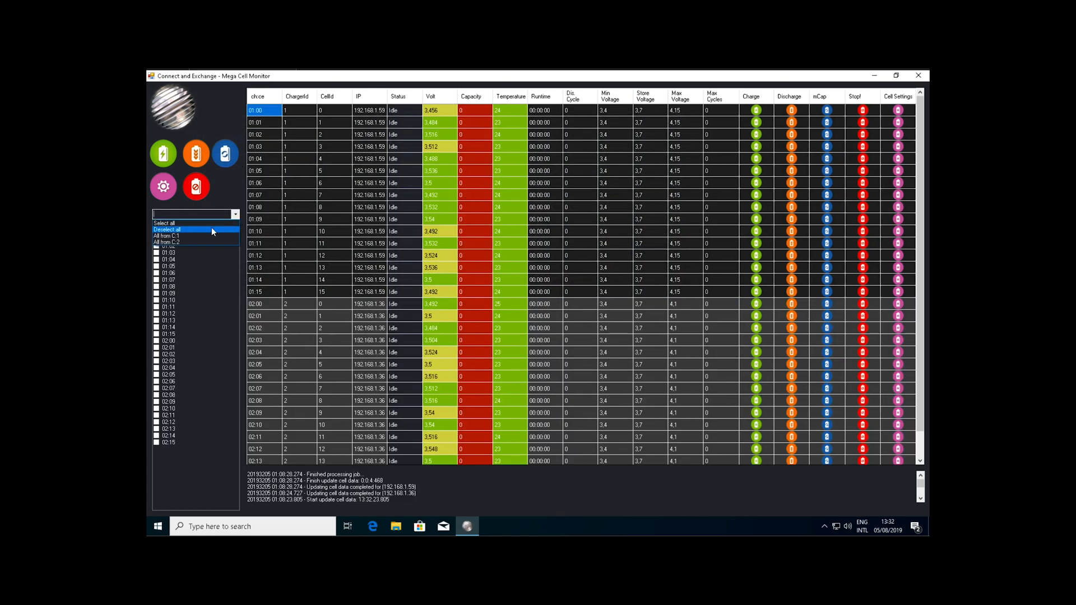
left_click(213, 222)
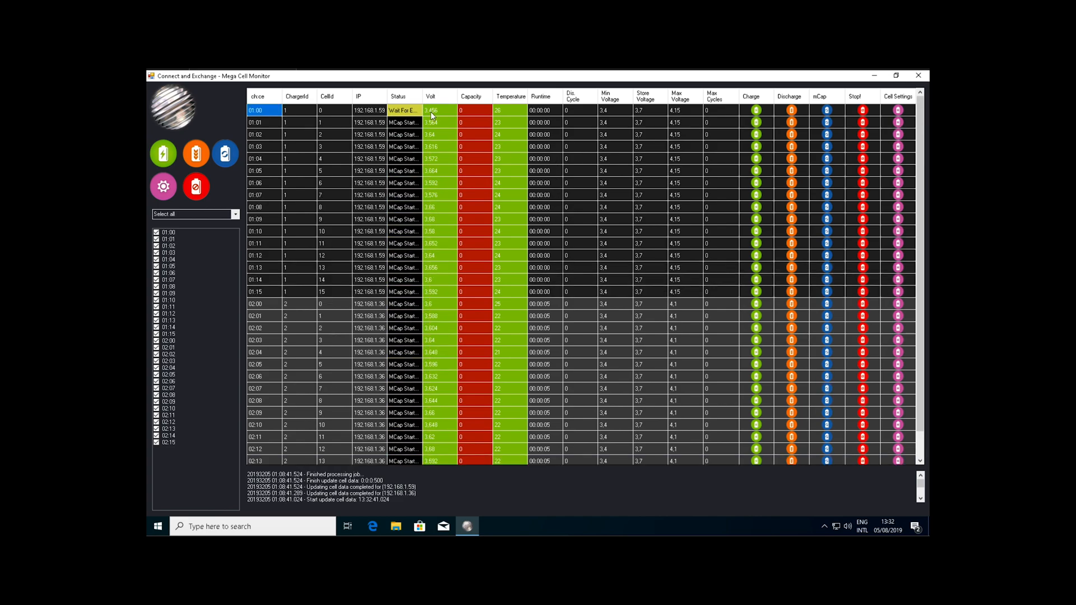
Fit the Status column to its contents and view the voltage graph of cell 01:03
double_click(421, 97)
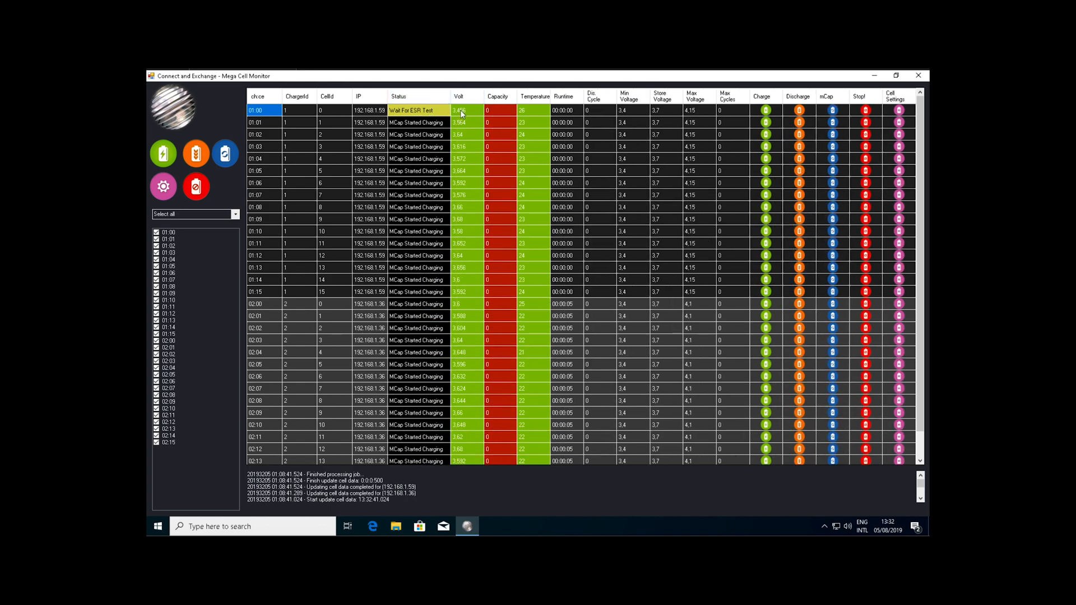
double_click(462, 151)
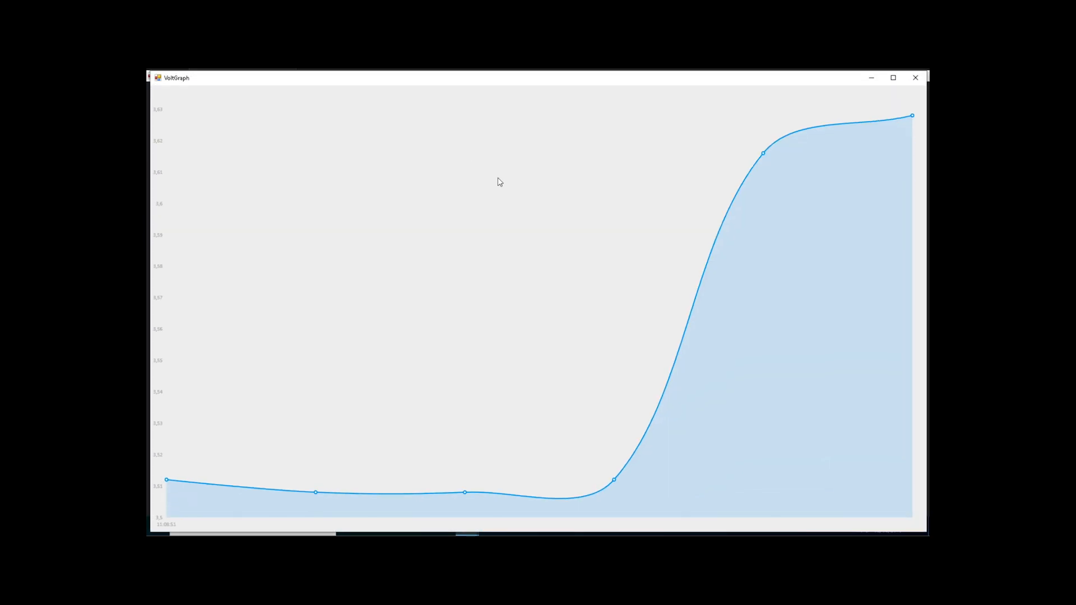
left_click(915, 78)
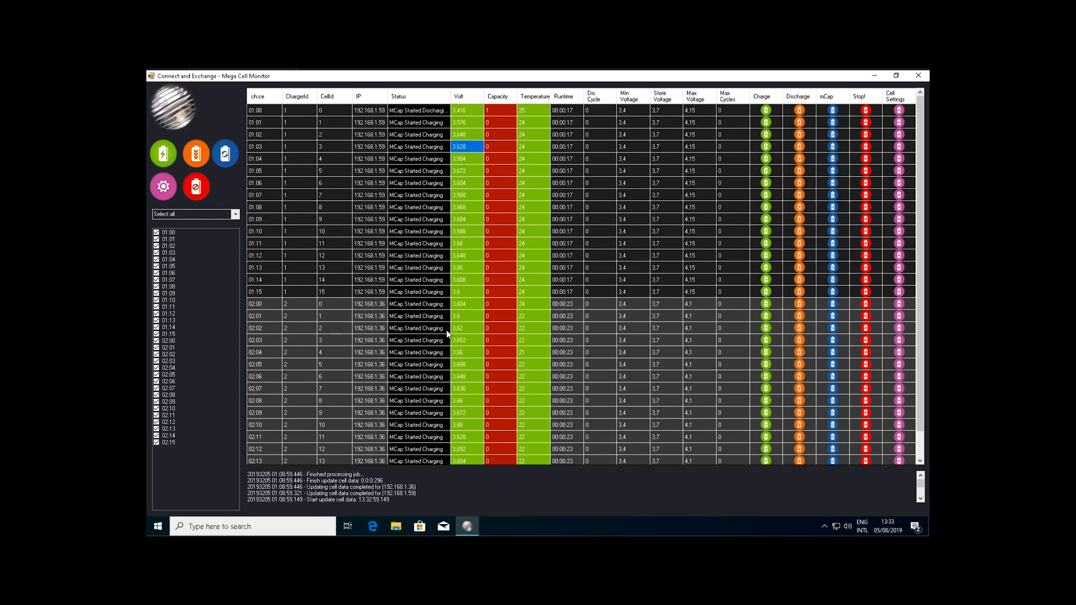
Widen the Status column to fit the discharging status of cell 01:00 and stop that cell's mCap run
scroll(446, 344, "down", 1)
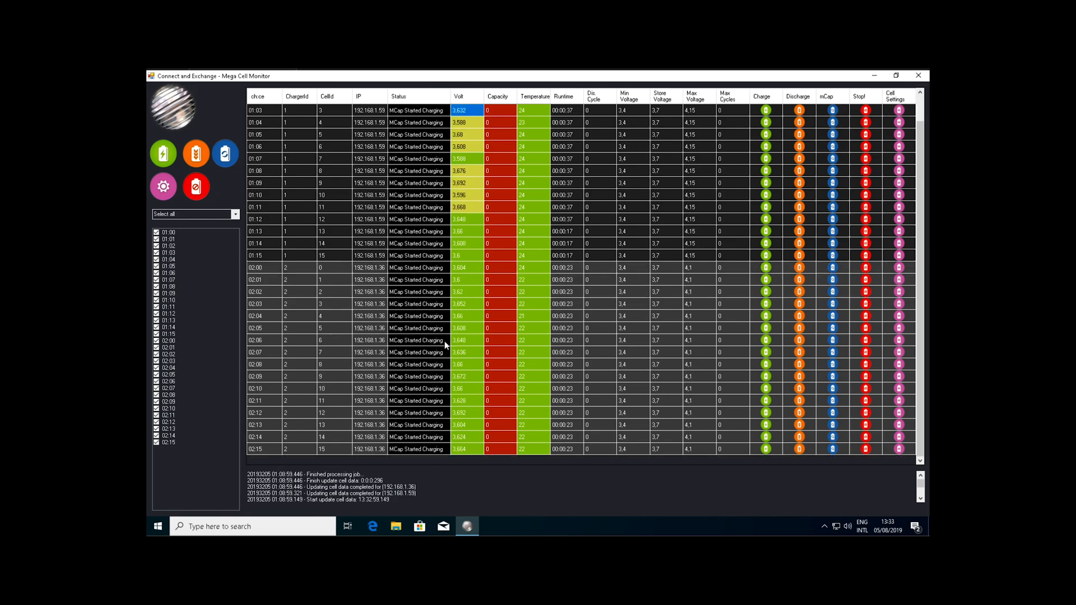
scroll(446, 344, "up", 1)
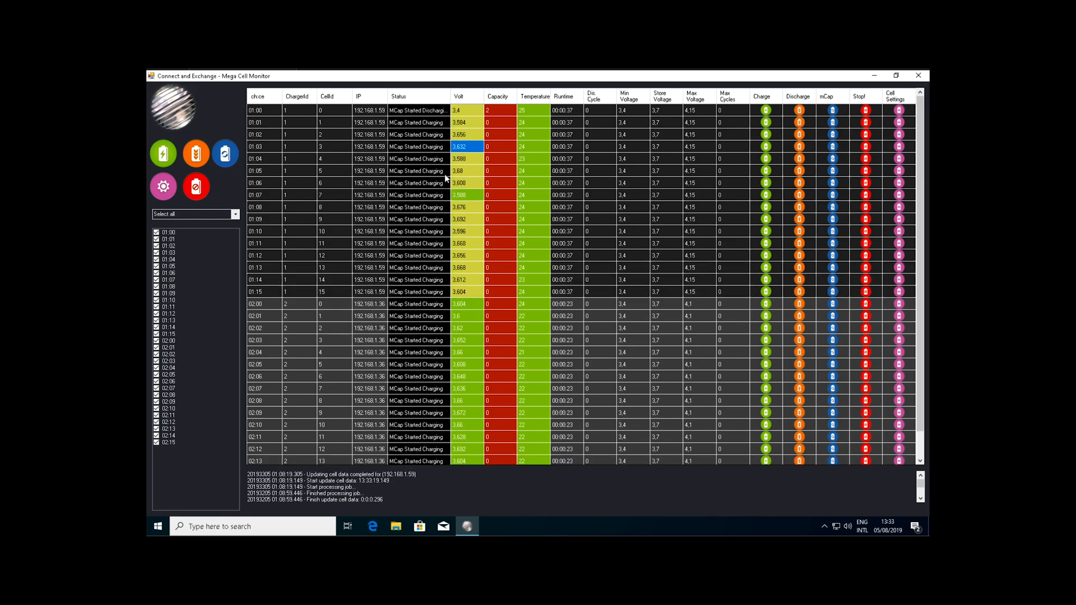
left_click(424, 110)
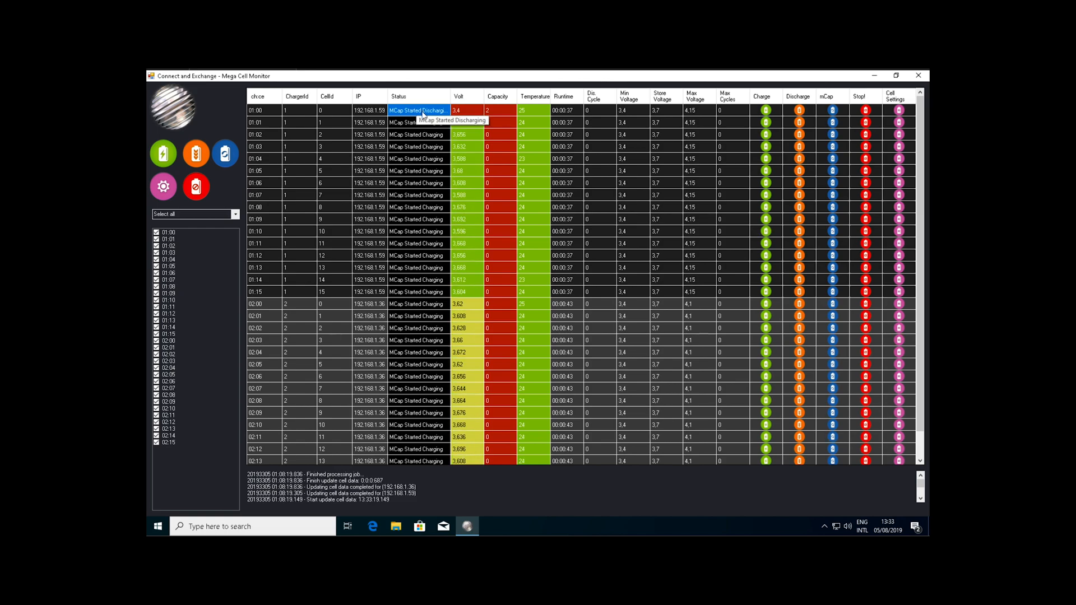
left_click_drag(450, 100, 459, 111)
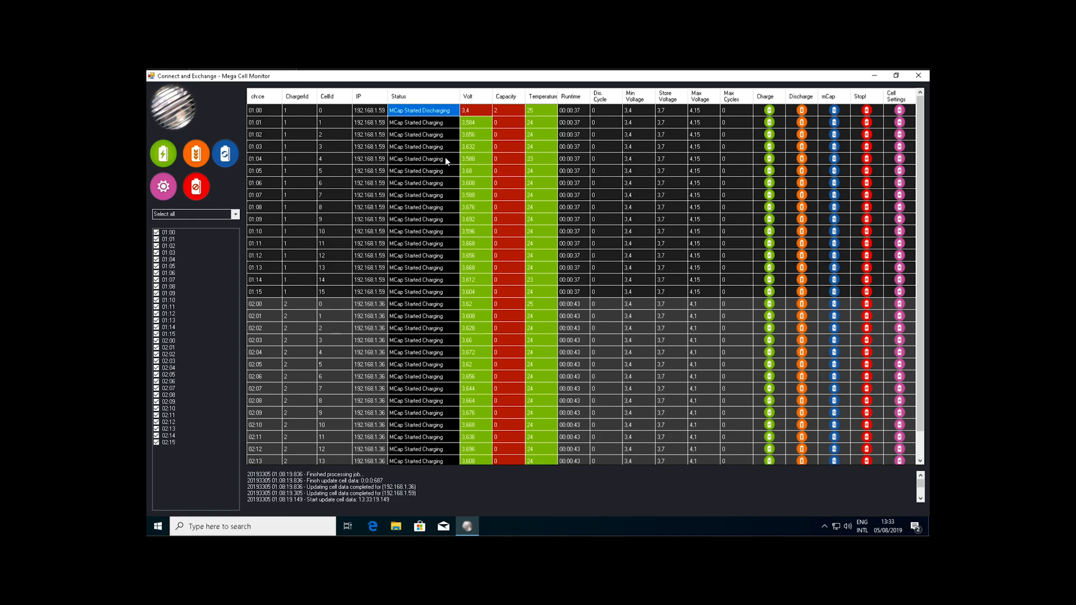
left_click(867, 111)
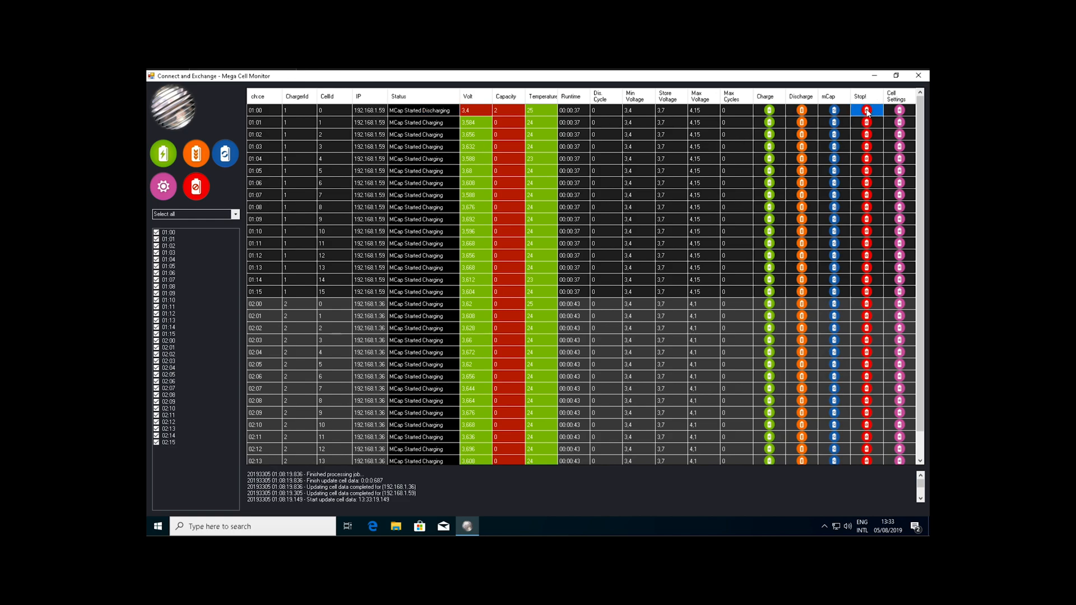